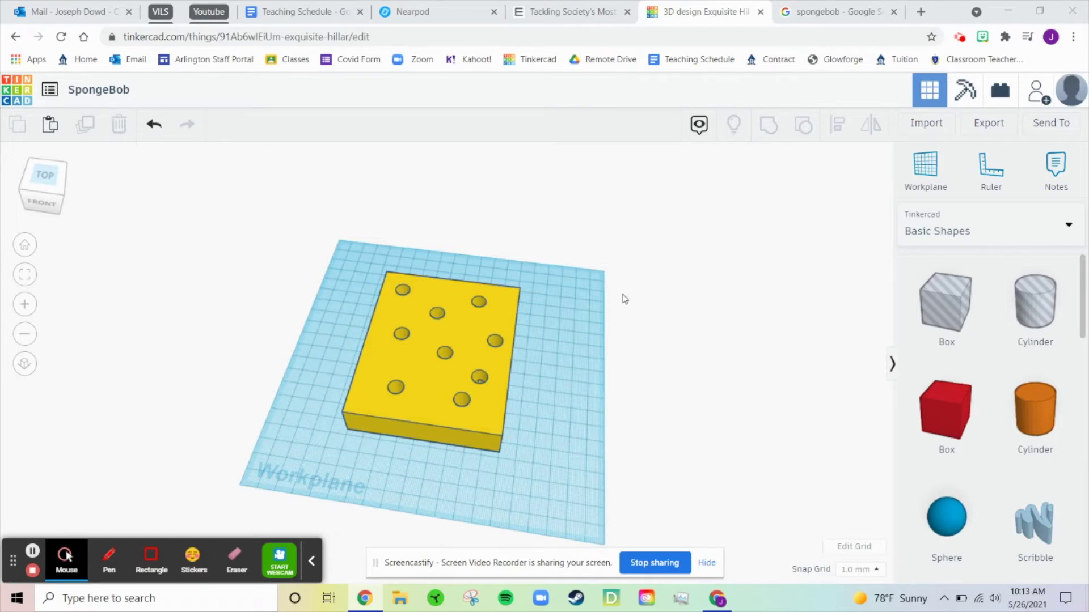
Step: Ungroup the yellow sponge body so its cylinder holes become separate shapes
right_click_drag(573, 403, 616, 371)
right_click_drag(604, 331, 520, 445)
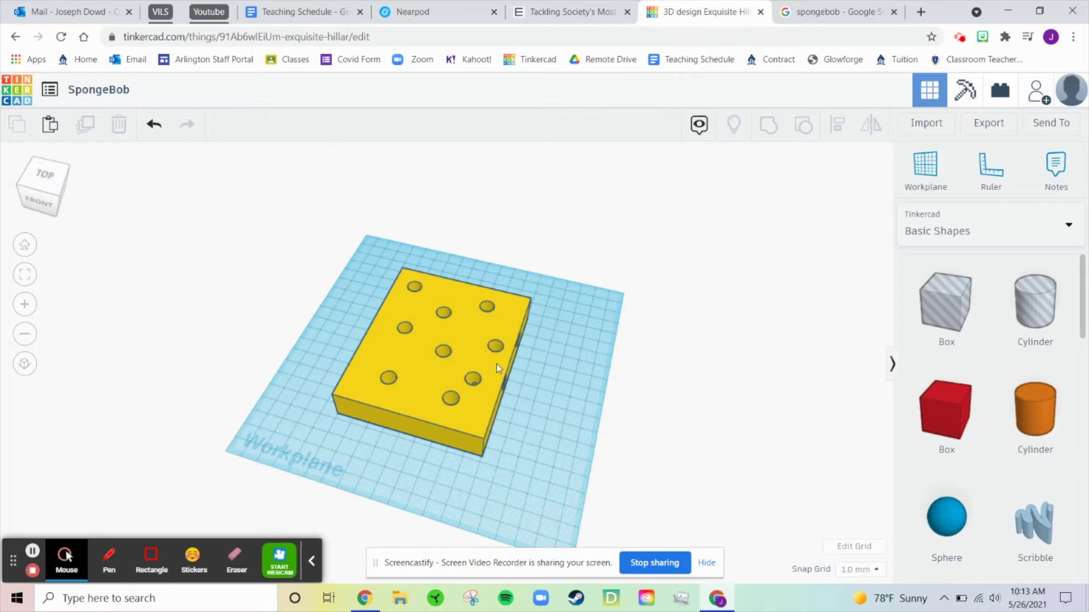
left_click(499, 347)
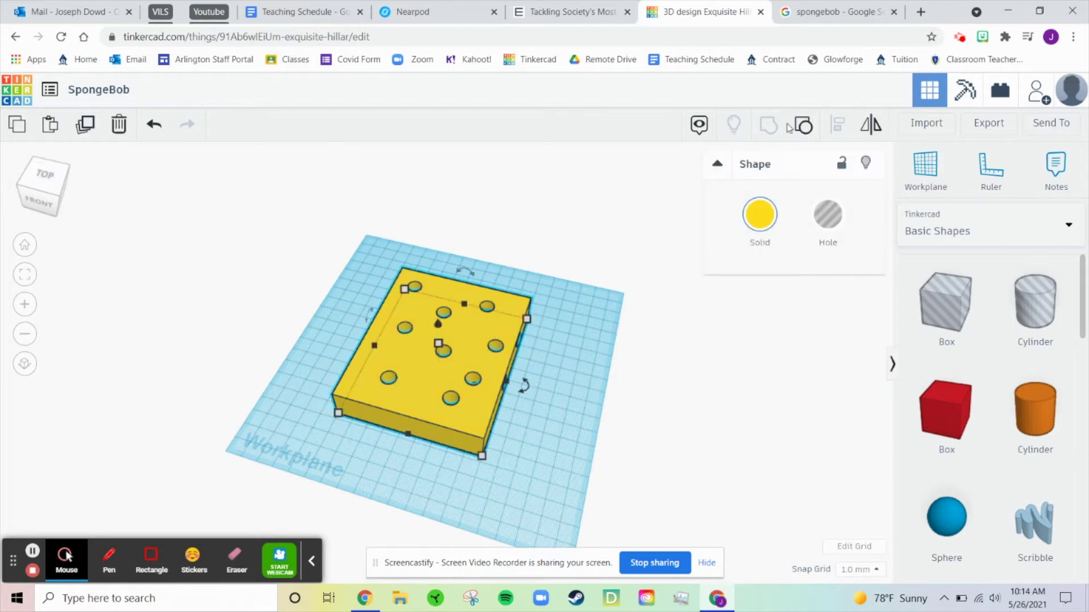
right_click_drag(542, 428, 488, 374)
left_click(804, 128)
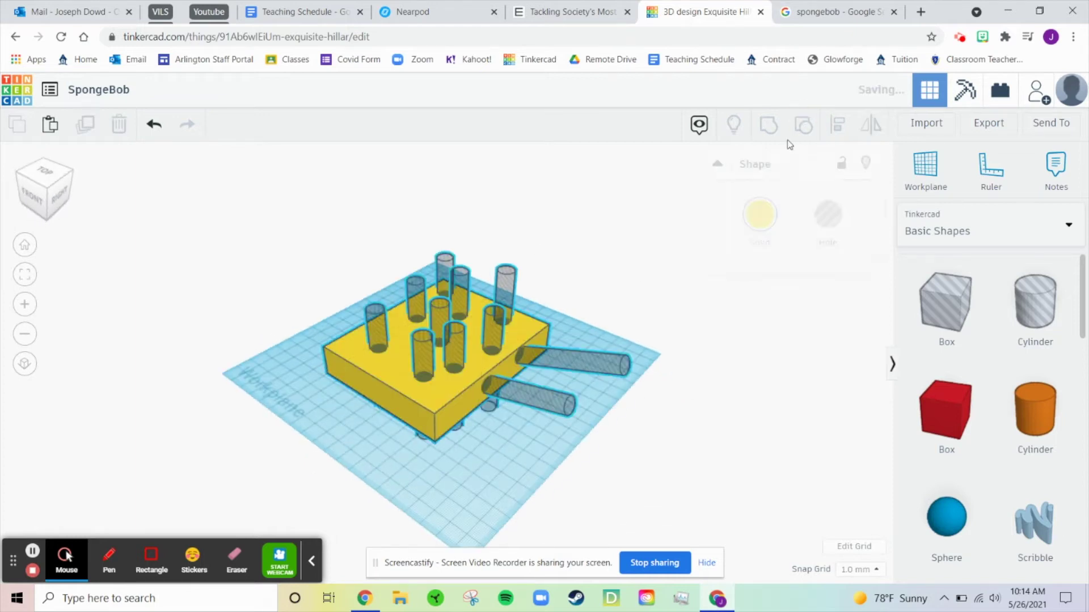
left_click(730, 393)
Step: Copy the nearer cylinder hole on the body's right side, place the copy closer to the front, and lower it slightly
left_click(543, 400)
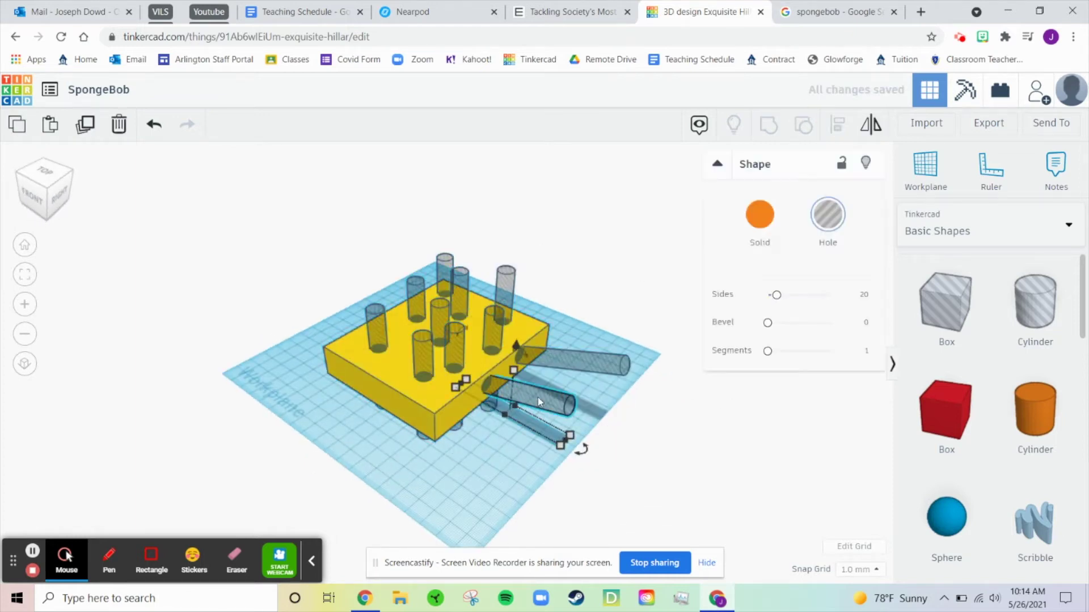
left_click(458, 497)
left_click(567, 470)
left_click_drag(567, 470, 509, 411)
left_click(510, 413)
left_click(502, 424)
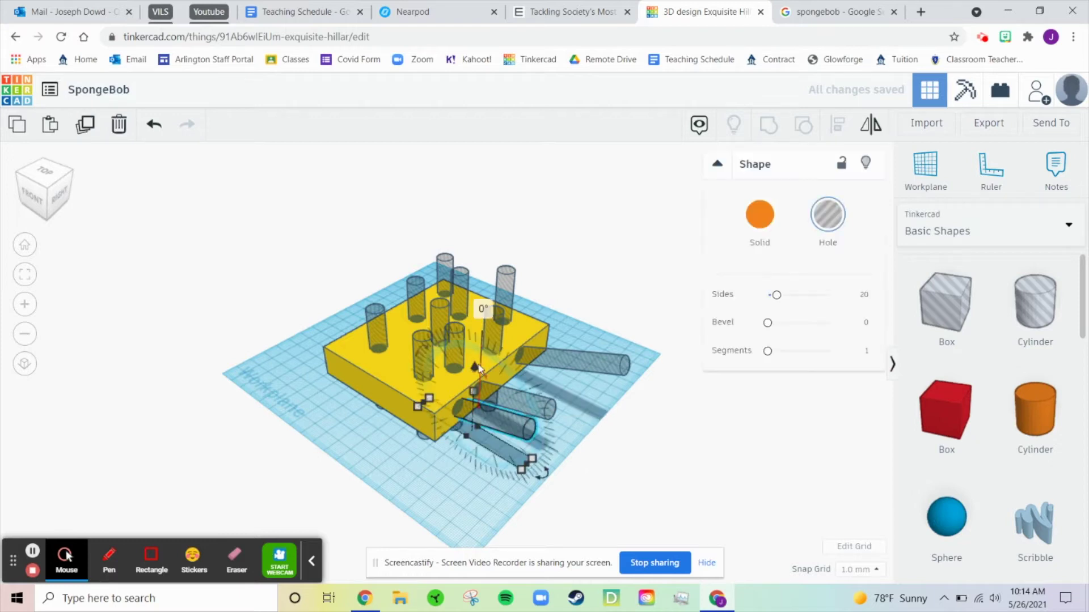
left_click_drag(474, 365, 474, 377)
Step: Paste another cylinder hole at the body's left side, tilting it outward and lowering it 9 mm into the side face
right_click_drag(415, 496, 558, 424)
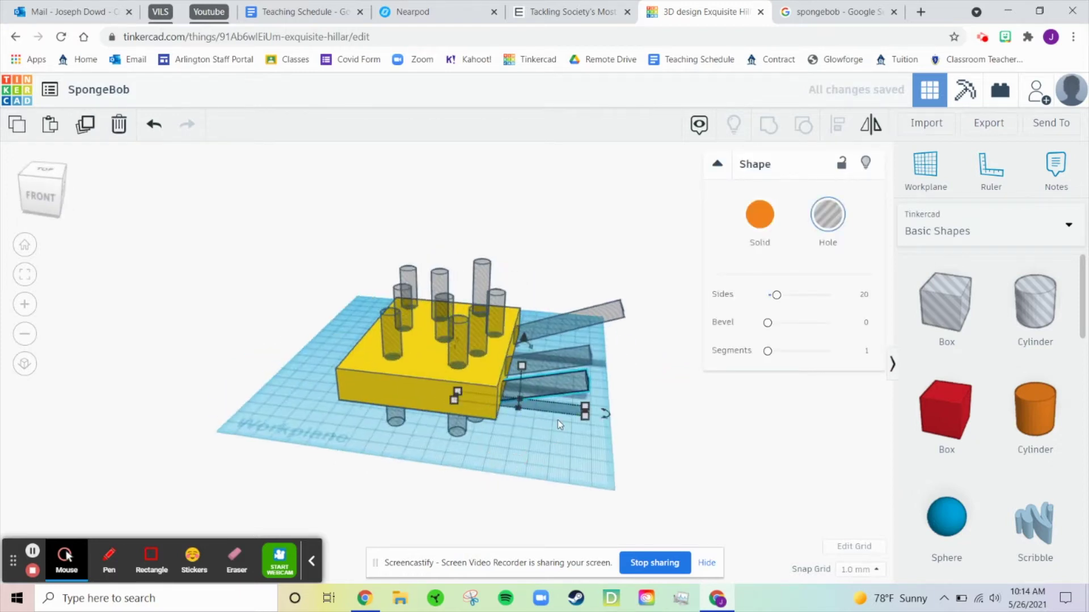
left_click(285, 345)
key("ctrl+v")
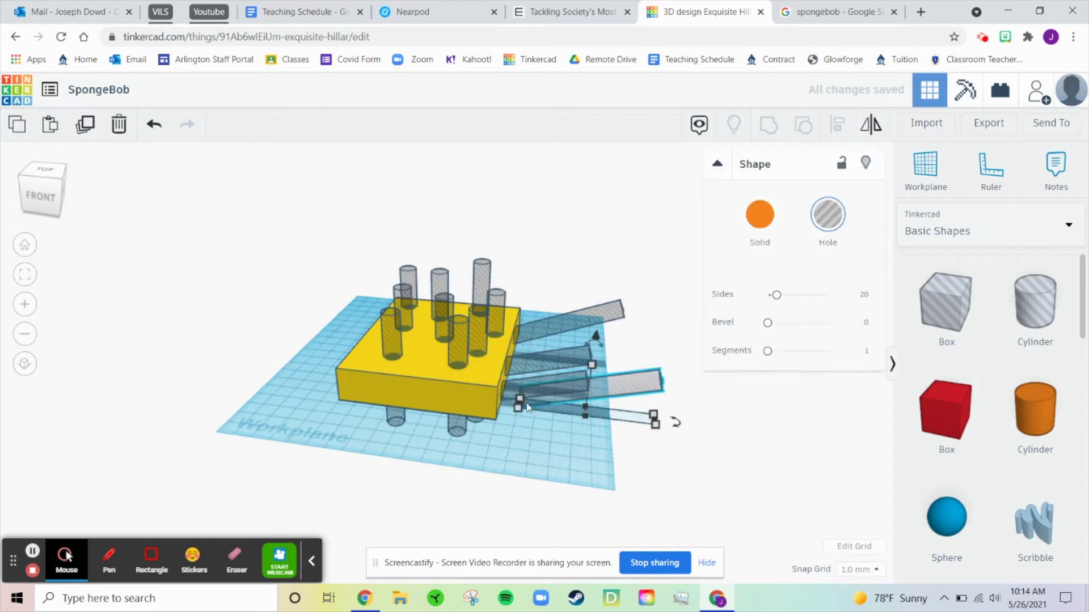
left_click_drag(636, 392, 316, 340)
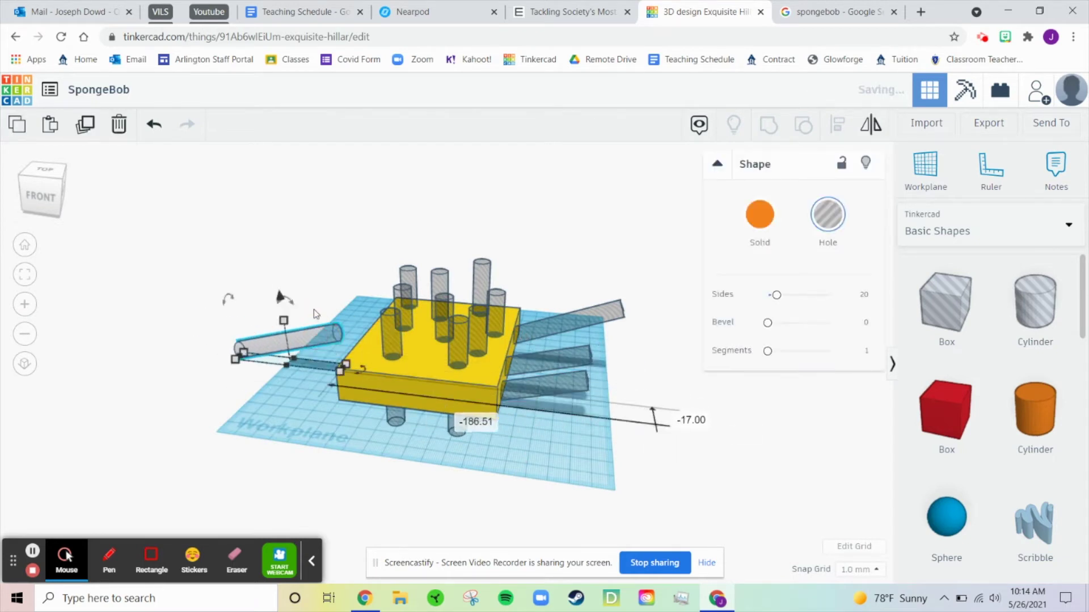
left_click_drag(288, 301, 334, 288)
right_click_drag(272, 386, 518, 458)
left_click_drag(516, 431, 561, 417)
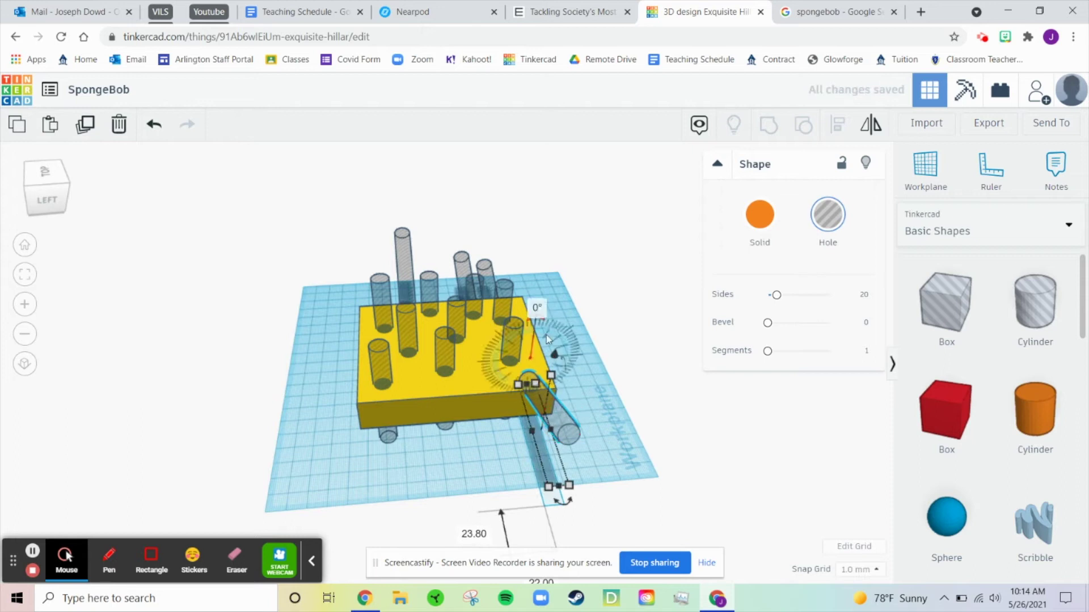
left_click_drag(558, 355, 558, 370)
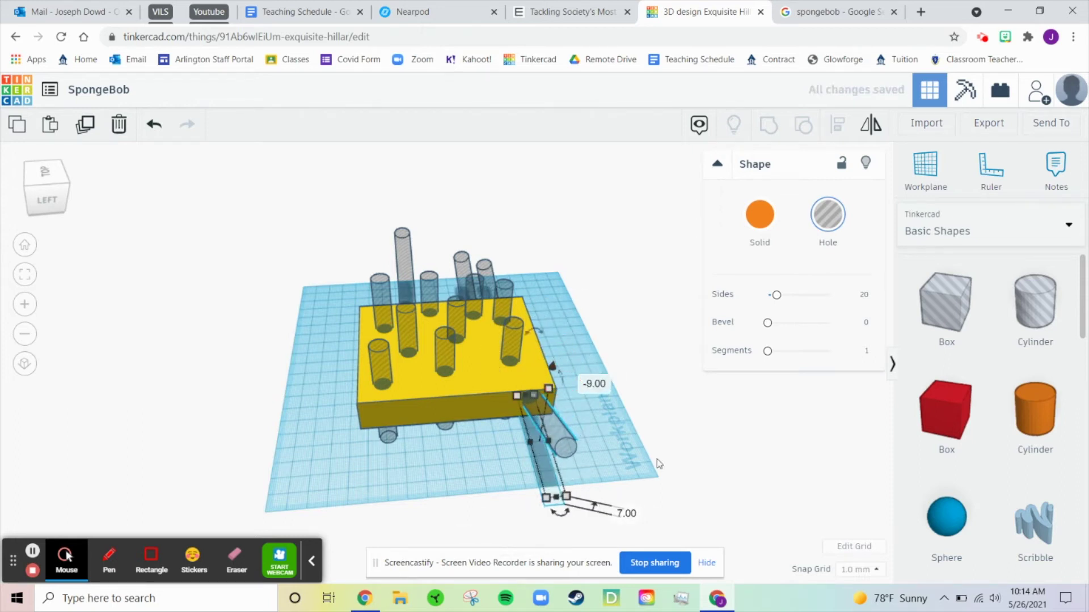
Step: Check the SpongeBob reference image and add a second cylinder hole to the body's left side
left_click(849, 5)
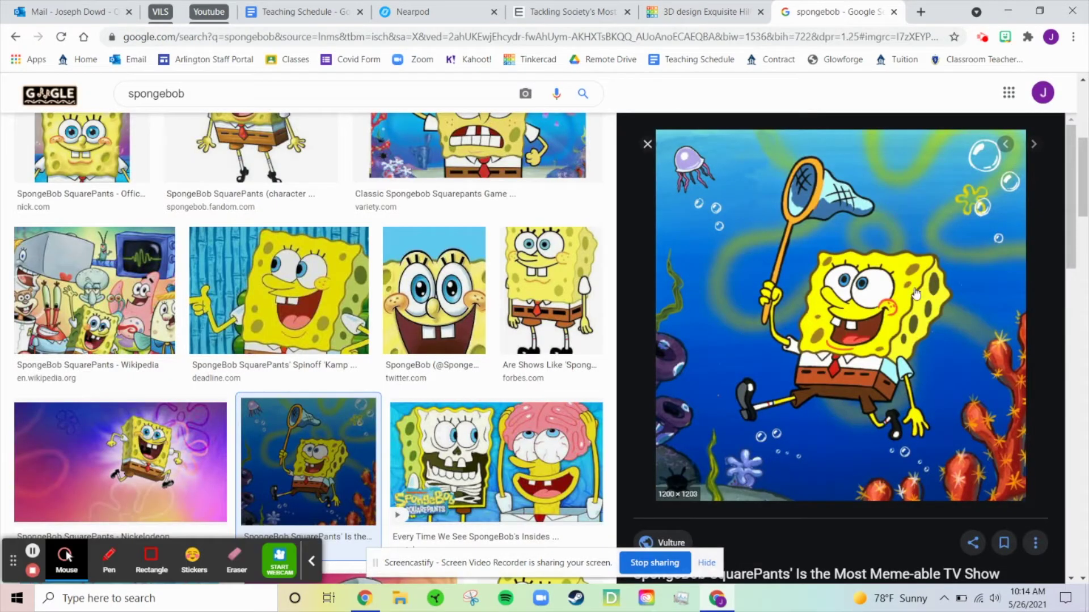
left_click(721, 11)
right_click_drag(428, 464, 635, 325)
left_click_drag(605, 242, 604, 252)
left_click_drag(612, 340, 456, 385)
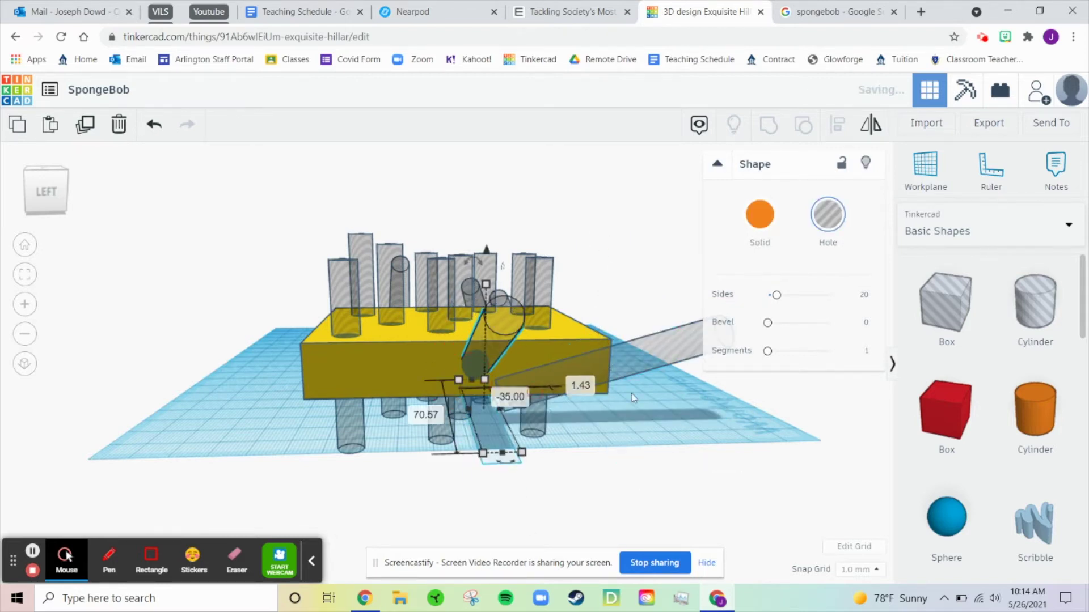
left_click(650, 366)
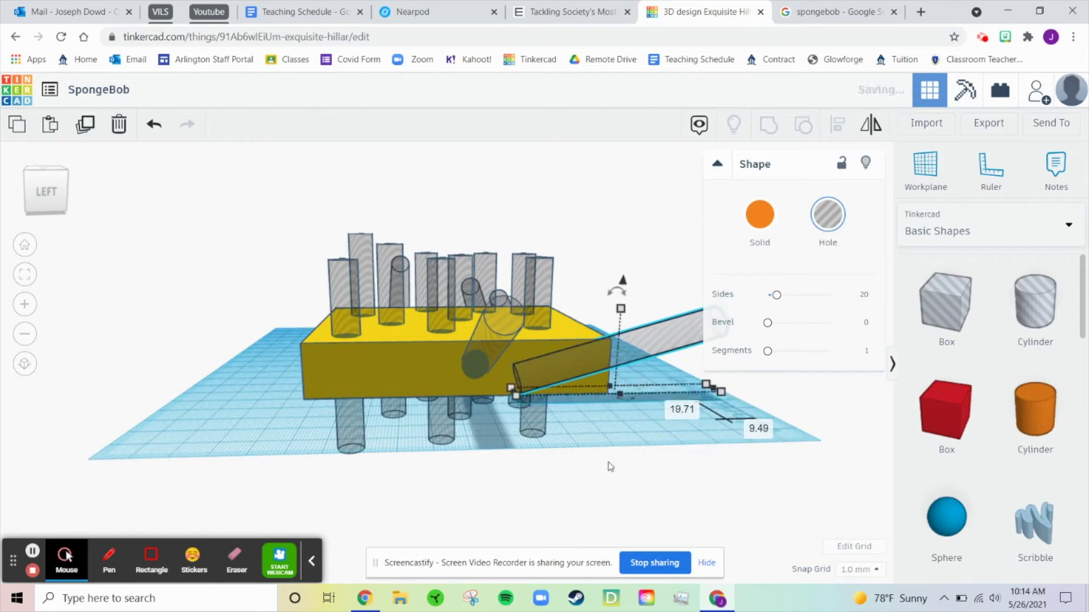
Step: Place a third cylinder hole beside the other two on the body's left side and lower it slightly
scroll(590, 363, "down", 2)
right_click_drag(684, 428, 615, 437)
left_click_drag(615, 437, 531, 517)
left_click_drag(540, 428, 466, 441)
left_click_drag(473, 383, 473, 389)
left_click(342, 454)
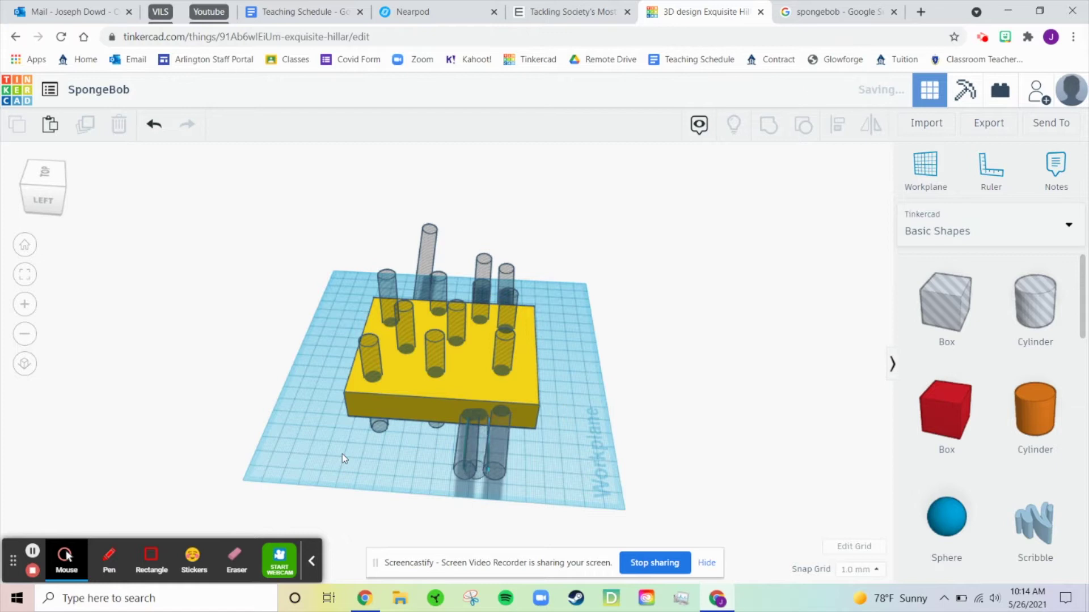
Step: Spread the left-side cylinder holes apart along the side face
left_click(480, 448)
left_click_drag(479, 448, 377, 427)
left_click_drag(468, 452, 425, 433)
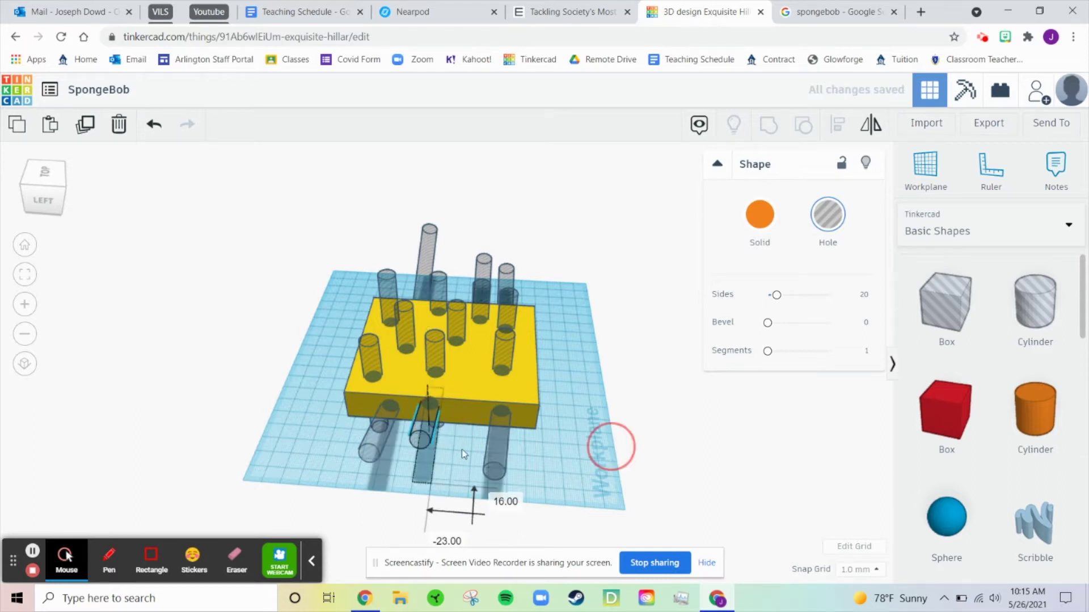
Step: Copy a left-side cylinder hole to the left end of the front face, rotated to point into it and raised 8 mm
right_click_drag(614, 447, 382, 441)
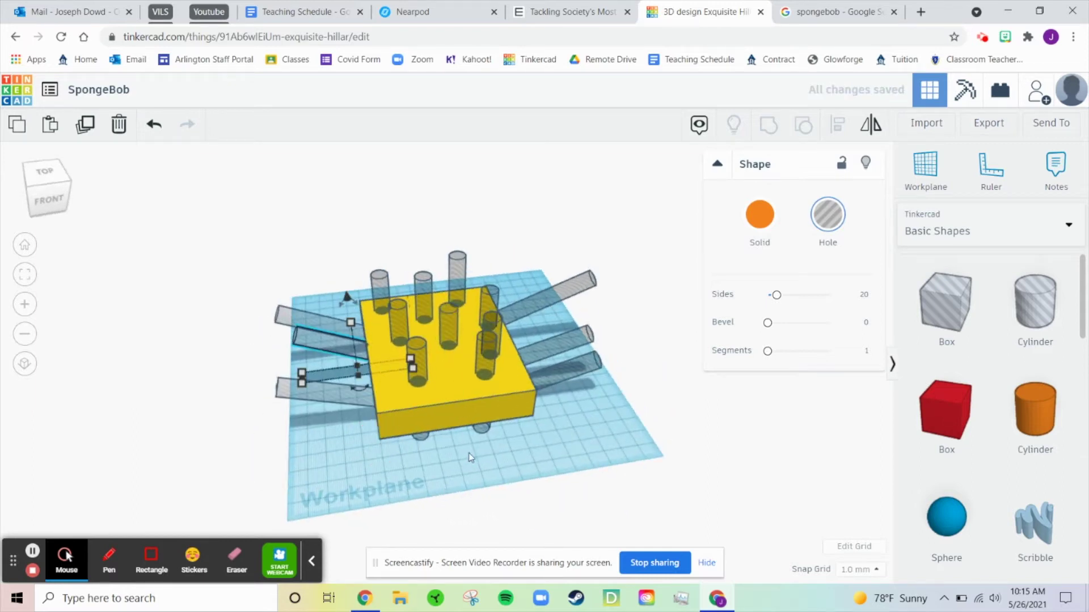
left_click(326, 391)
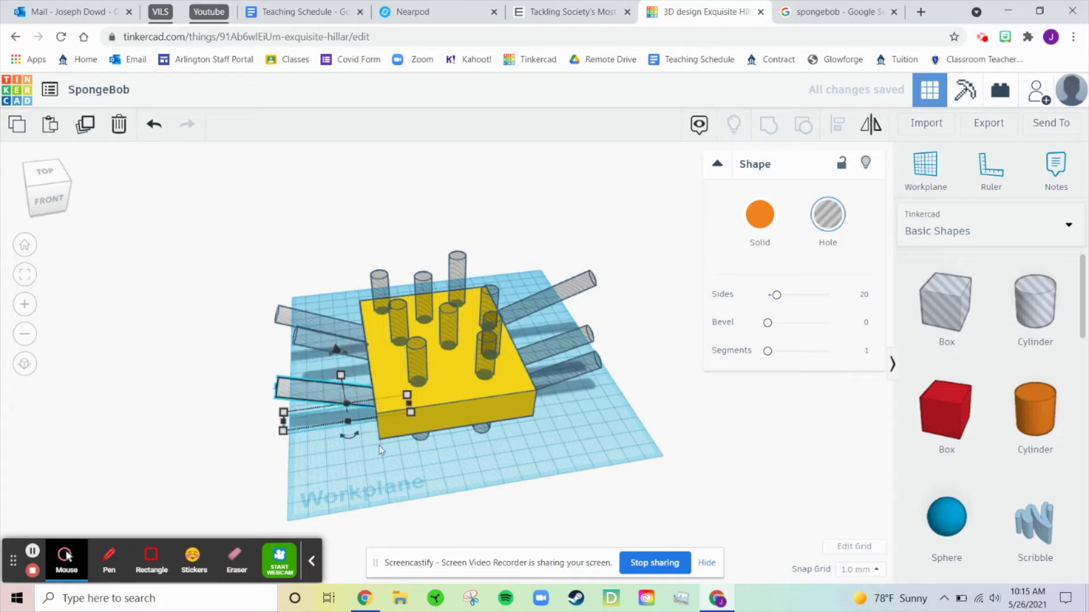
left_click_drag(357, 394, 409, 448)
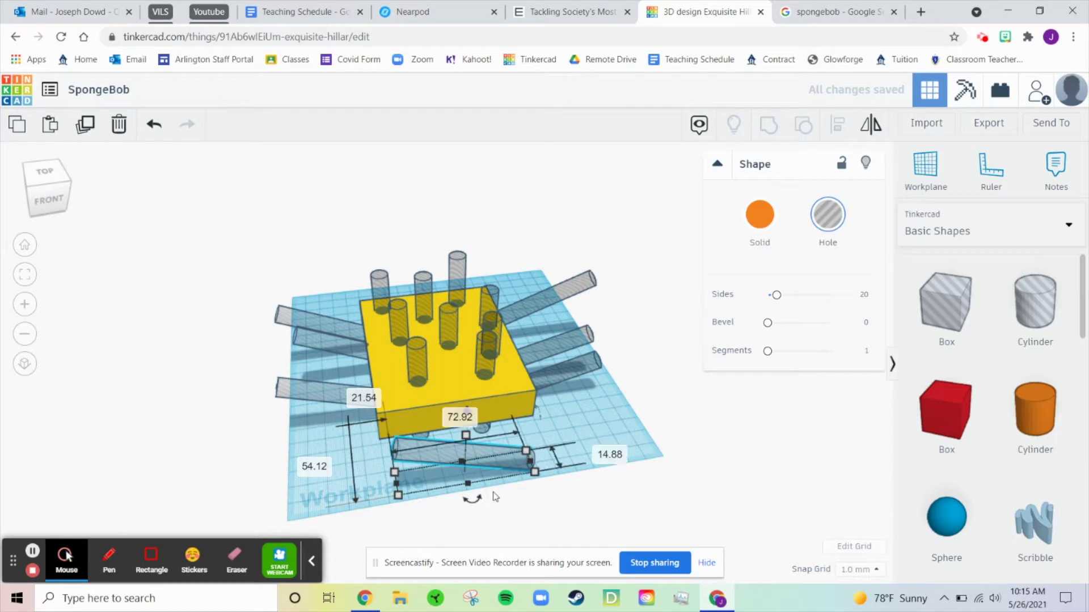
left_click_drag(480, 503, 591, 450)
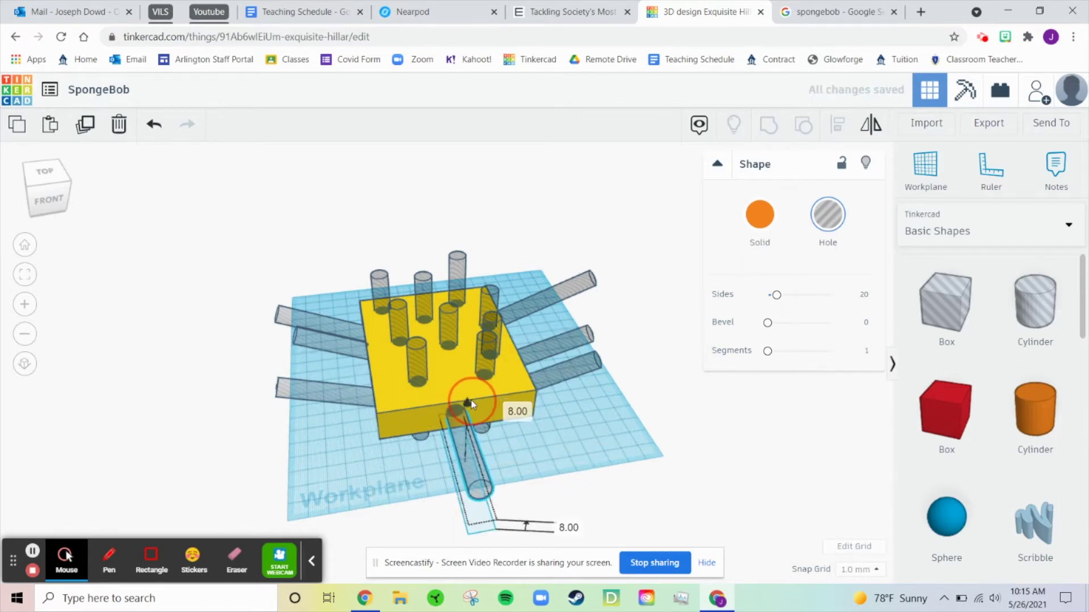
left_click_drag(464, 453, 416, 458)
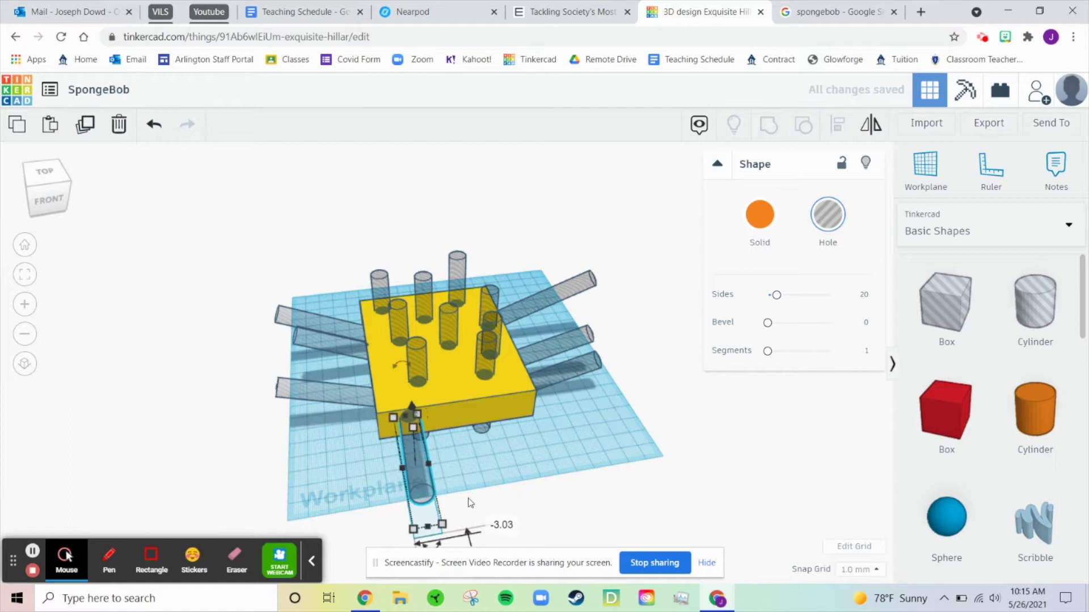
left_click(483, 490)
left_click_drag(474, 454, 596, 475)
key("Delete")
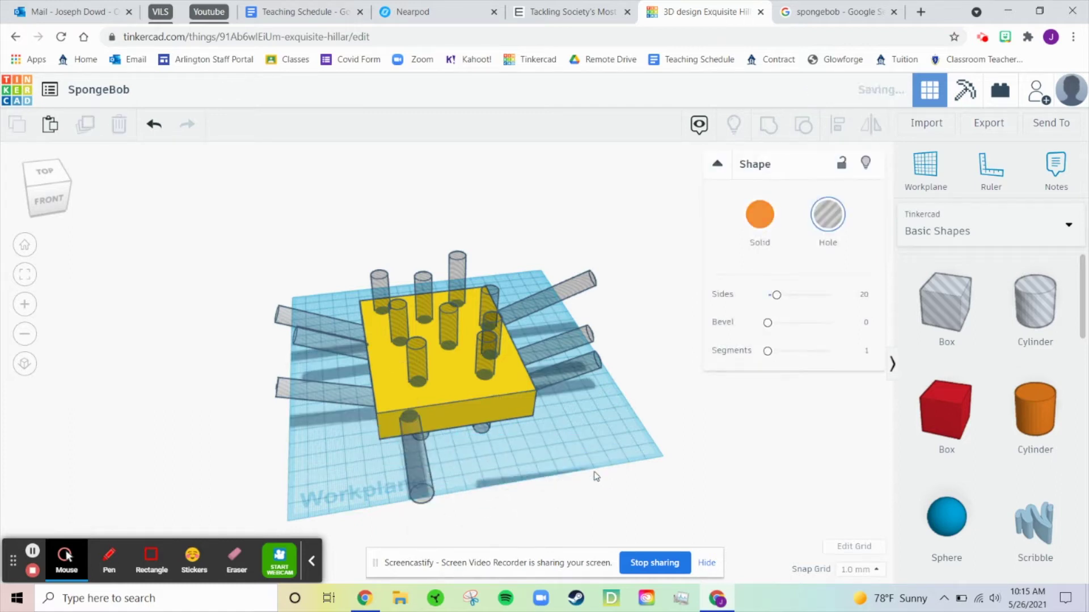
Step: Duplicate the front-face cylinder hole three times and space the copies across the front face at varied heights
left_click(413, 451)
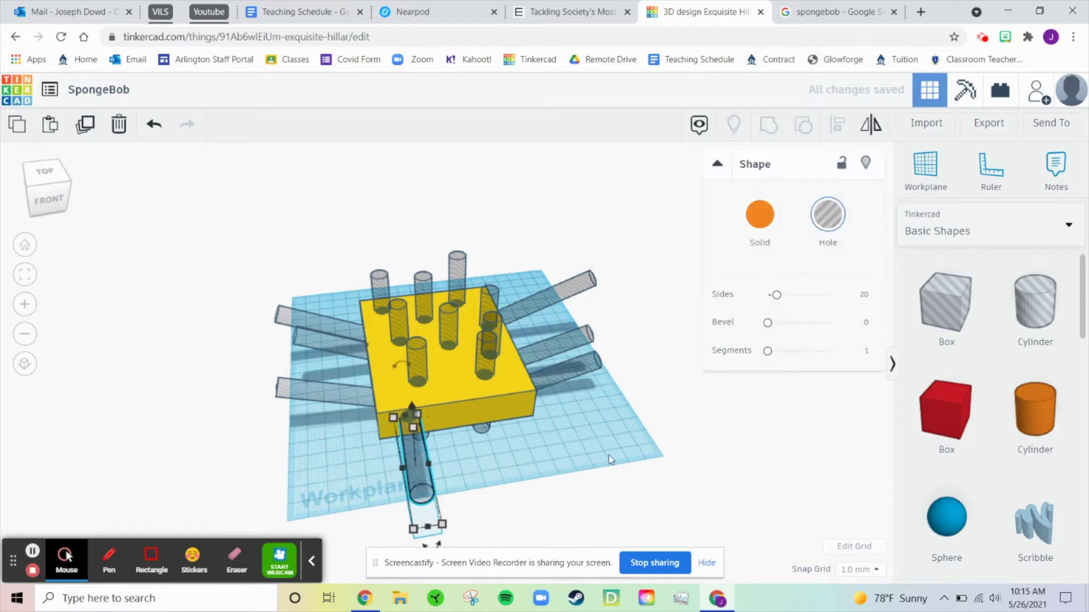
left_click_drag(443, 462, 542, 420)
key("ctrl+d")
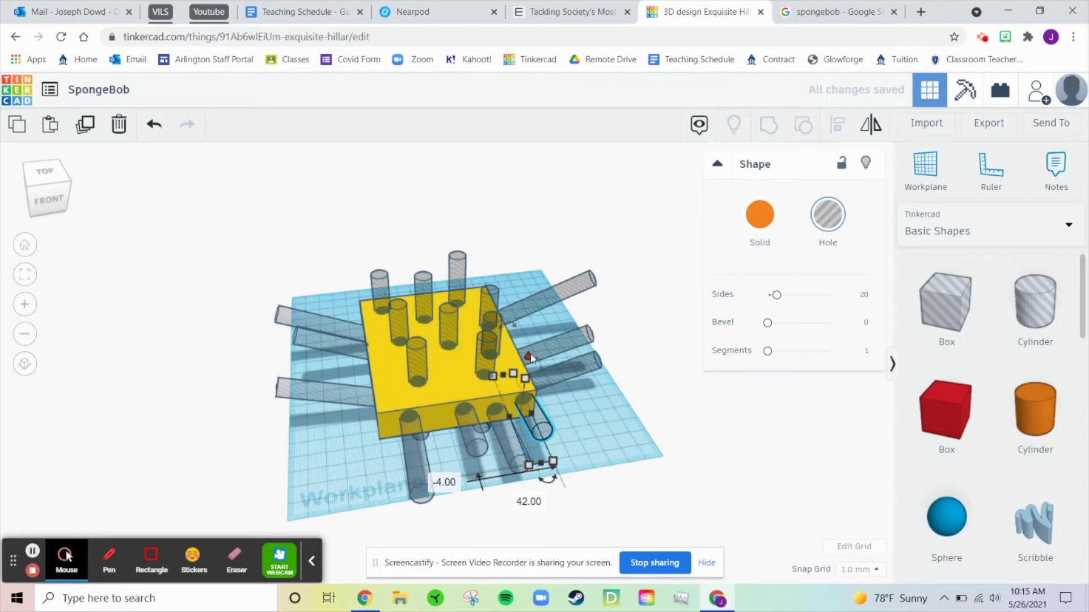
Step: Copy two cylinder holes from the front face to the body's back face, one near each end
right_click_drag(637, 456, 17, 423)
left_click(446, 449)
left_click(499, 287)
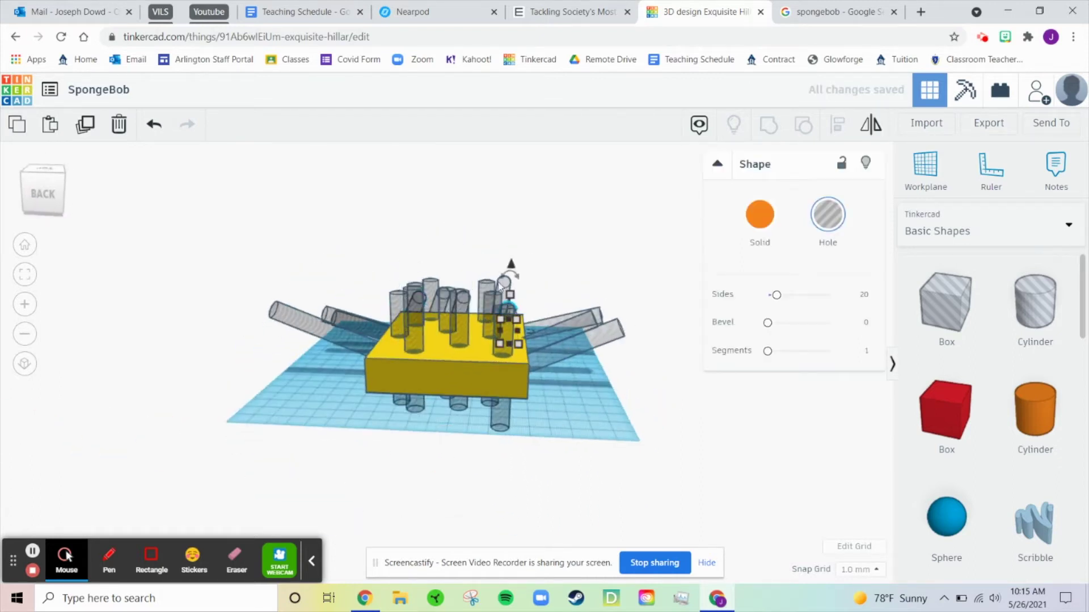
right_click_drag(553, 467, 551, 502)
left_click_drag(515, 275, 488, 446)
left_click(628, 539)
key("ctrl+z")
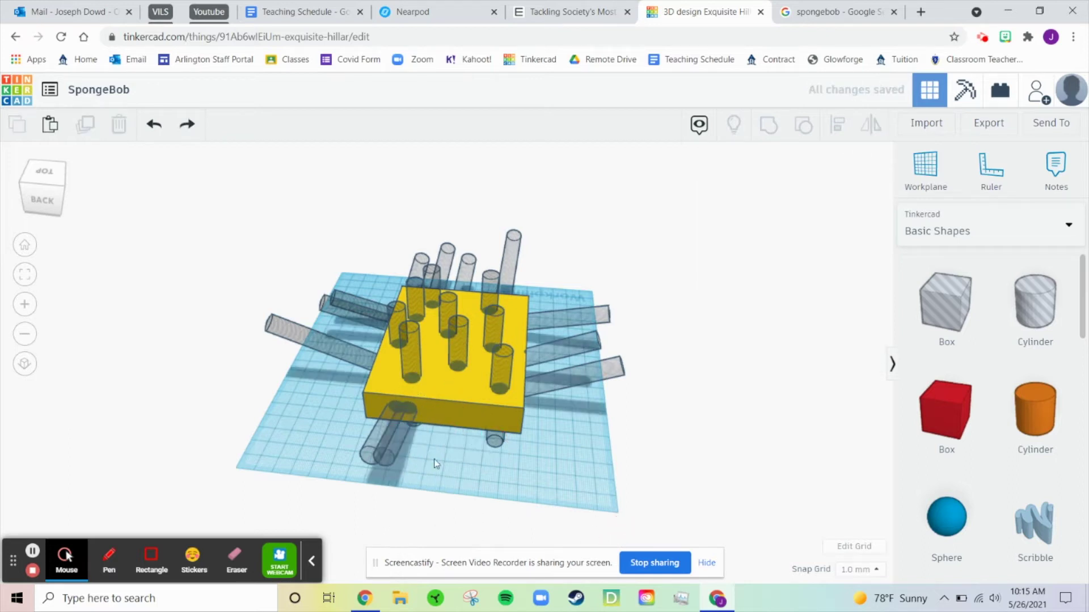
left_click_drag(397, 446, 513, 451)
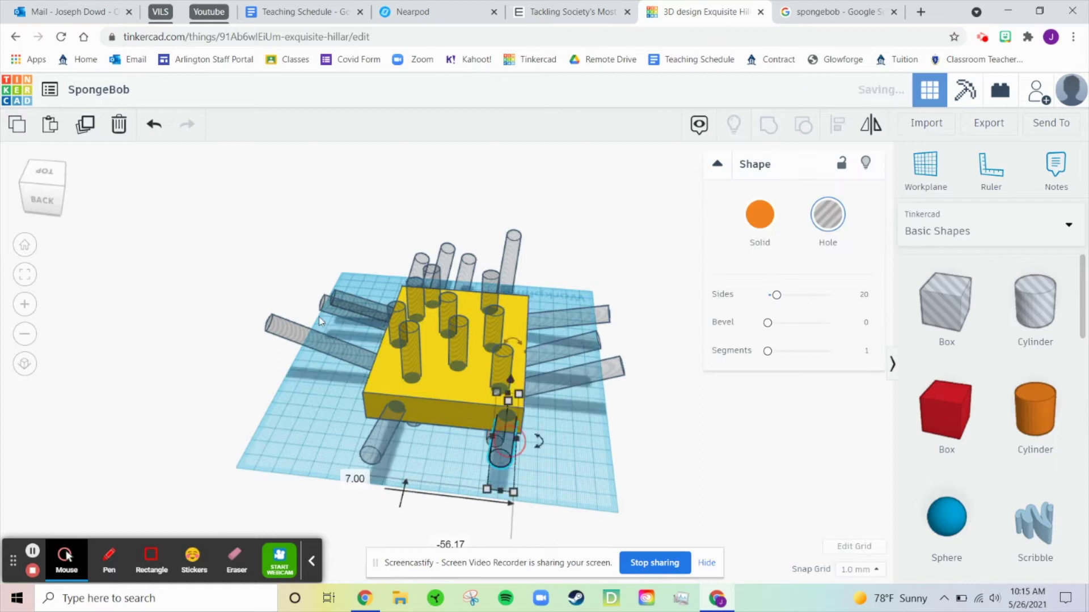
Step: Add two more cylinder holes between those on the back face and vary the holes' heights
left_click(658, 477)
left_click(516, 286)
left_click_drag(510, 364, 424, 442)
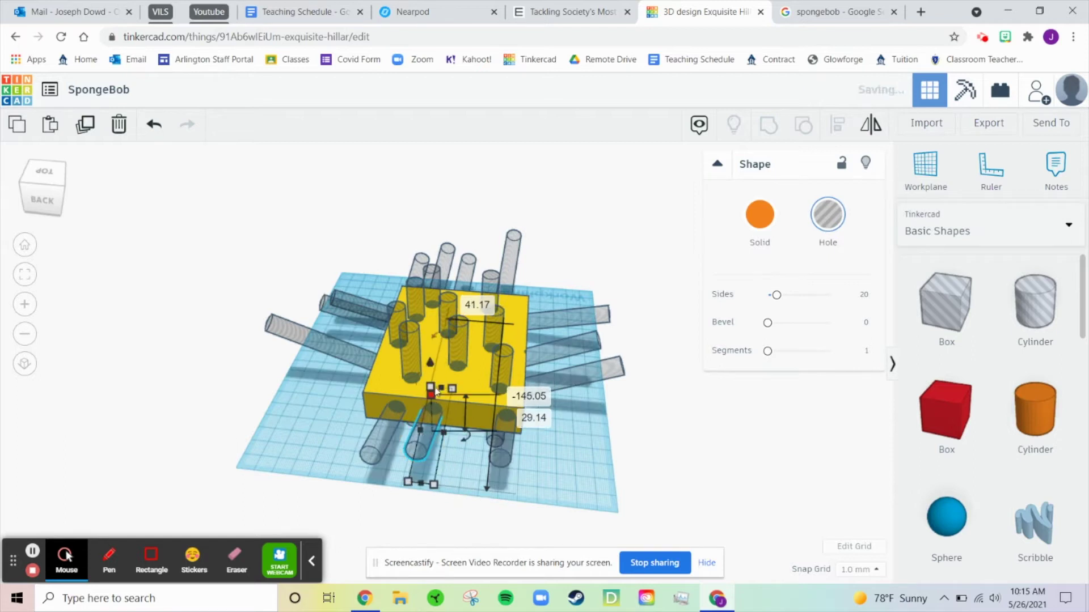
left_click_drag(434, 366, 512, 430)
left_click_drag(510, 378, 512, 399)
left_click(598, 483)
left_click(513, 374)
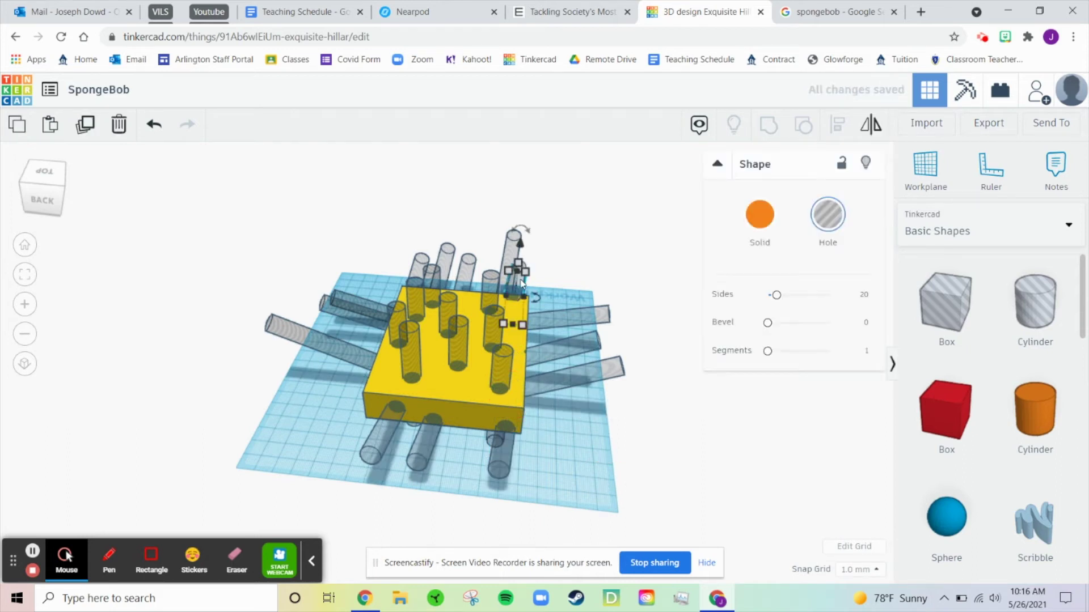
left_click_drag(516, 289, 454, 436)
Step: Select the yellow body with all its cylinder holes and group them into one shape
right_click_drag(601, 470, 236, 281)
left_click_drag(227, 229, 757, 474)
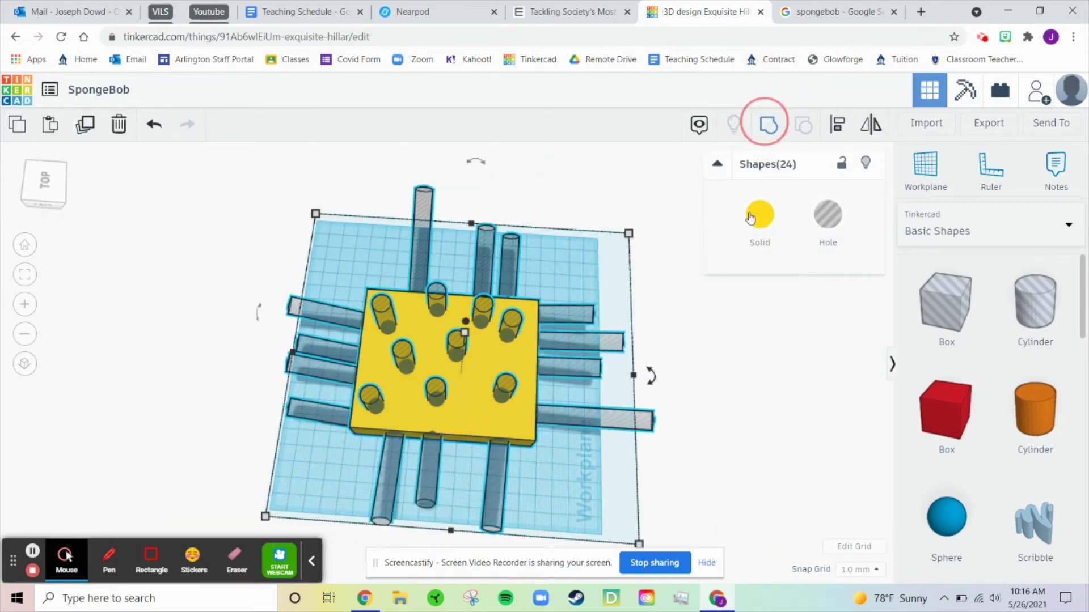
right_click_drag(753, 383, 507, 440)
Step: Check the SpongeBob reference image, add a sphere on the workplane beside the sponge body, and color it white
left_click(834, 12)
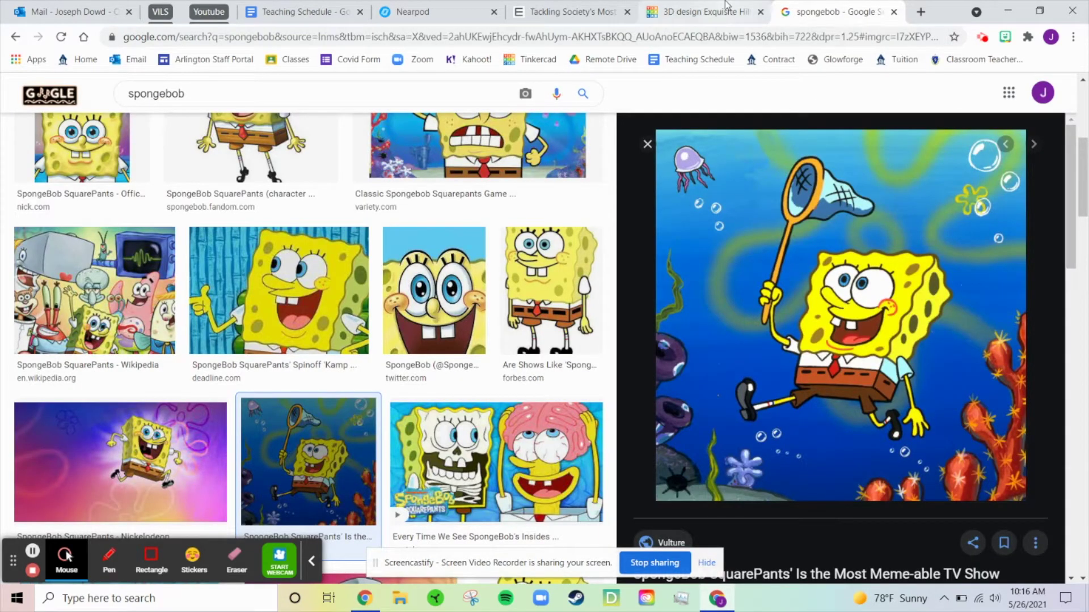
left_click(703, 12)
left_click(833, 12)
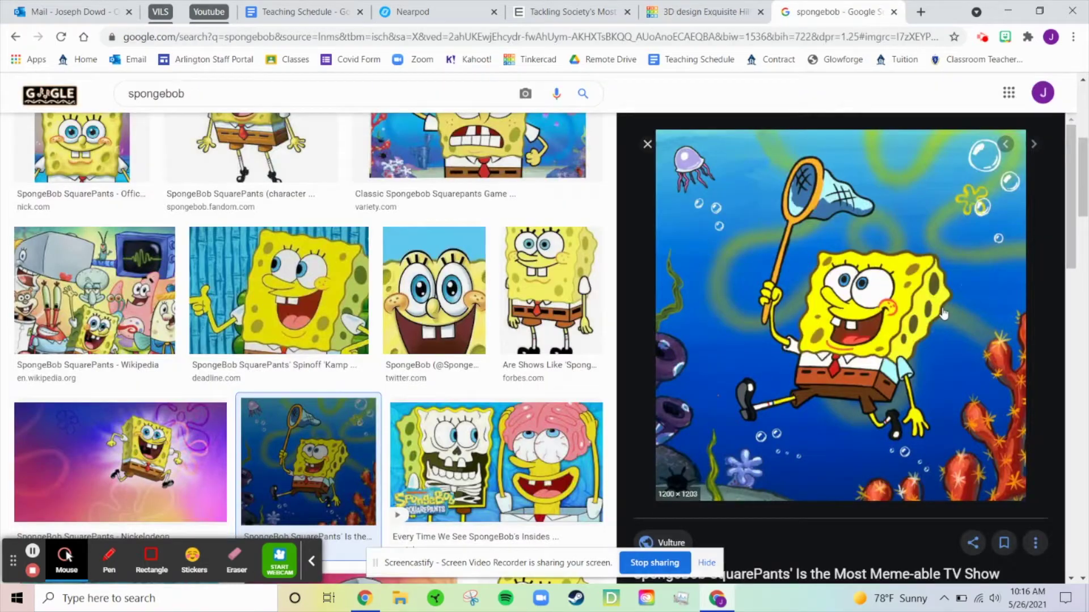
left_click(709, 11)
left_click_drag(956, 529, 576, 342)
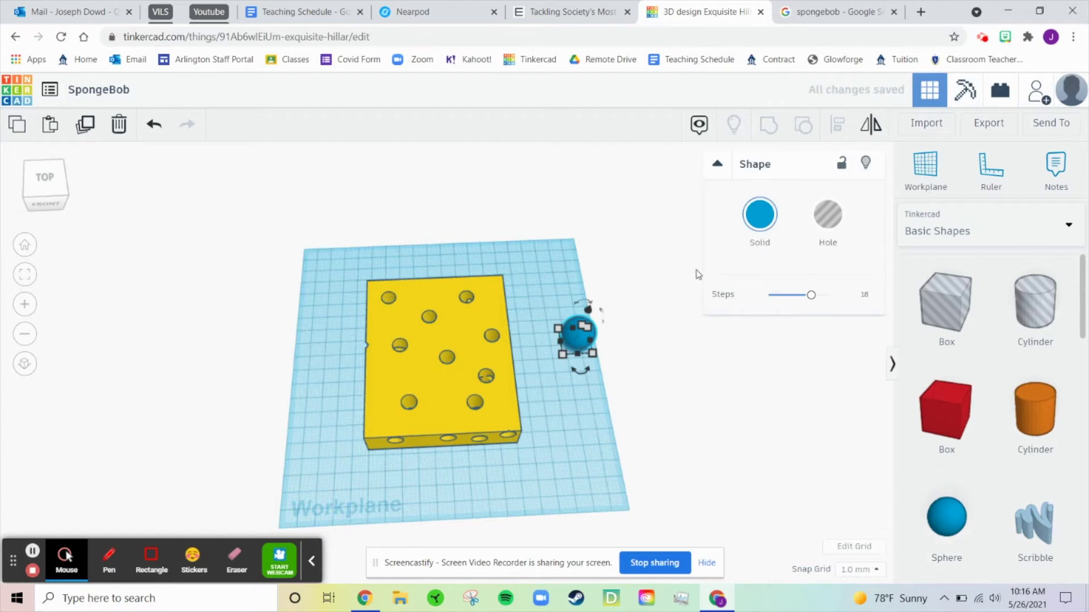
left_click(760, 215)
left_click(999, 320)
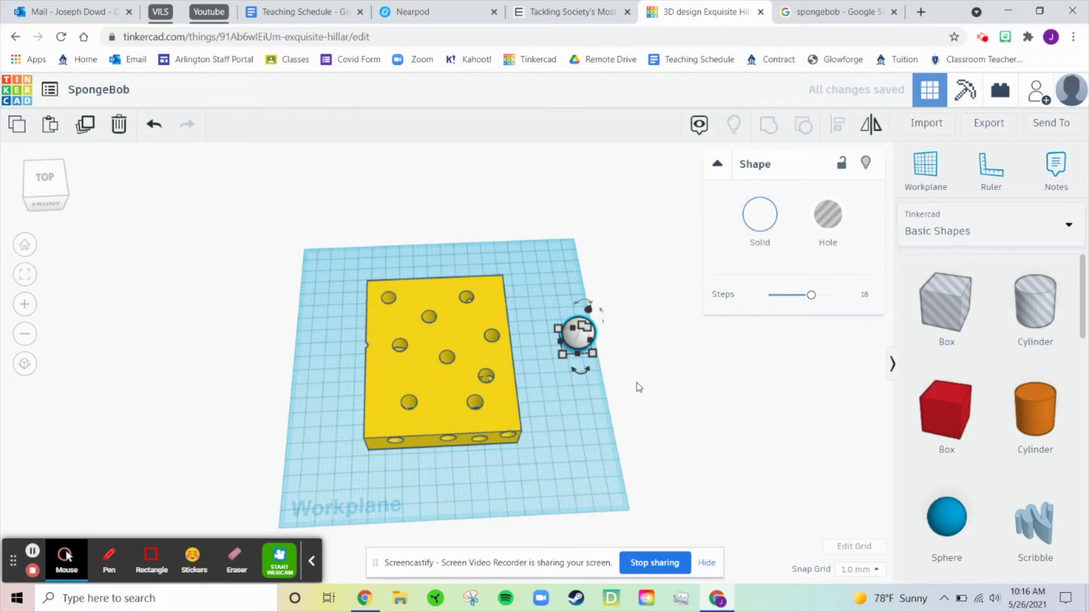
Step: Move the white sphere onto the upper part of the yellow body, deleting the mistakenly pasted cylinder hole
left_click_drag(564, 338, 409, 329)
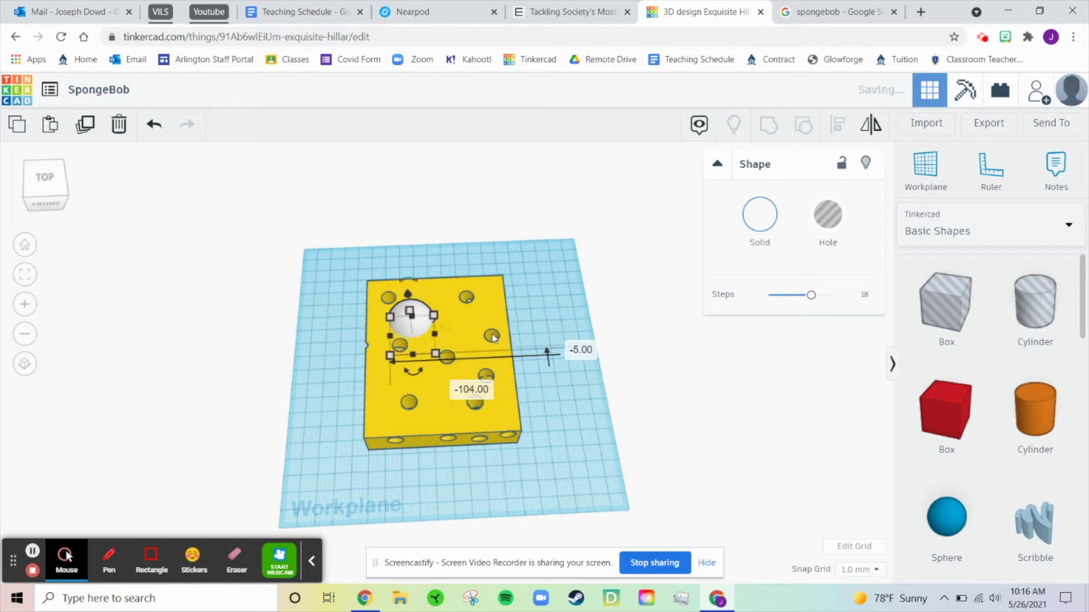
key("ctrl+v")
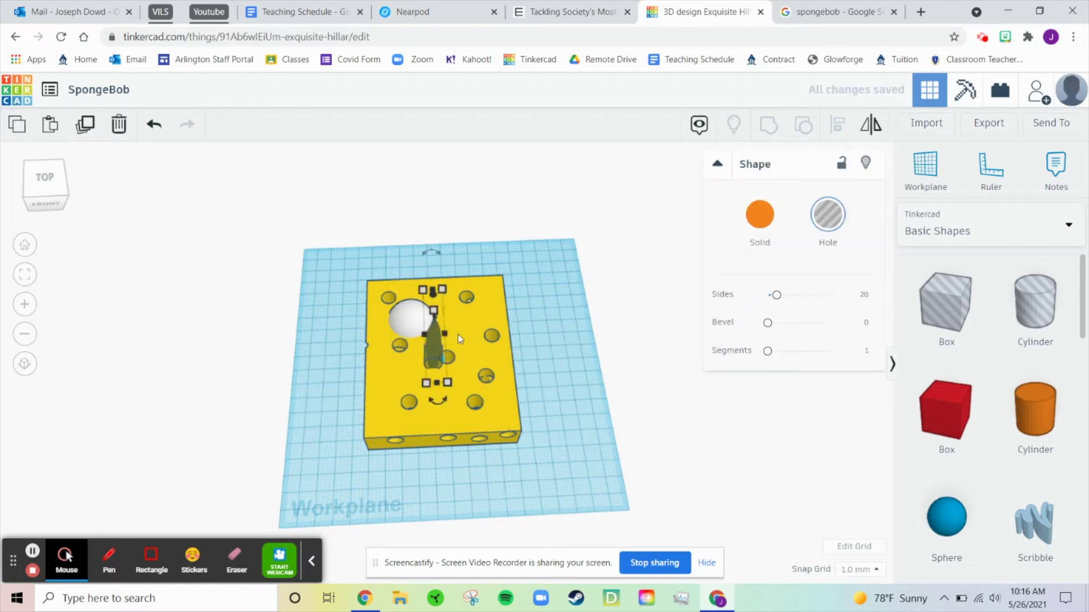
key("Delete")
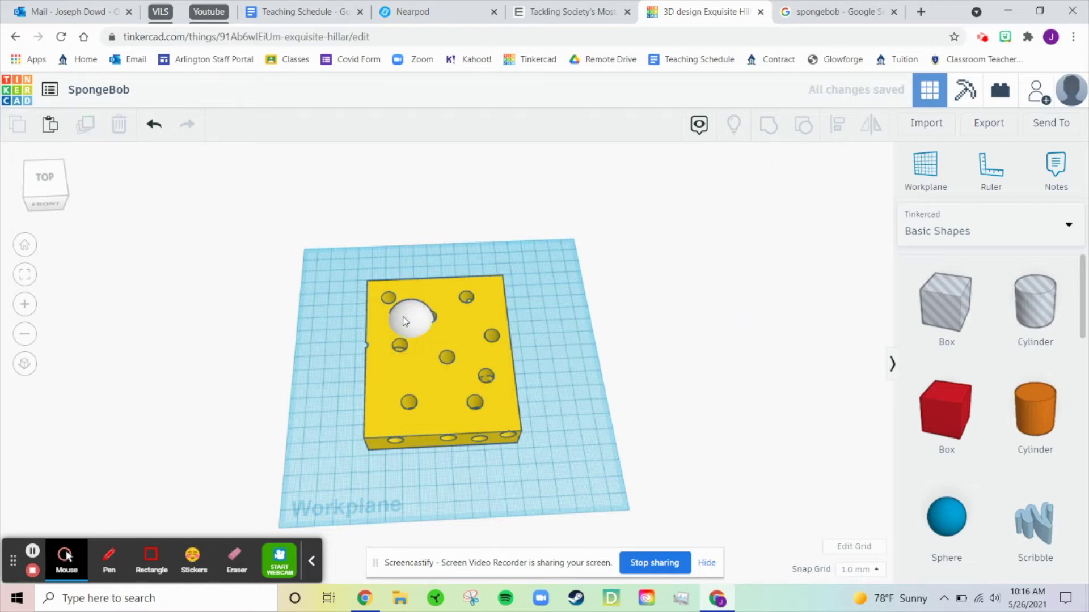
Step: Duplicate the white sphere and position both spheres side by side, slightly overlapping, as eyes centered across the upper body
left_click(400, 318)
key("ctrl+c")
key("ctrl+v")
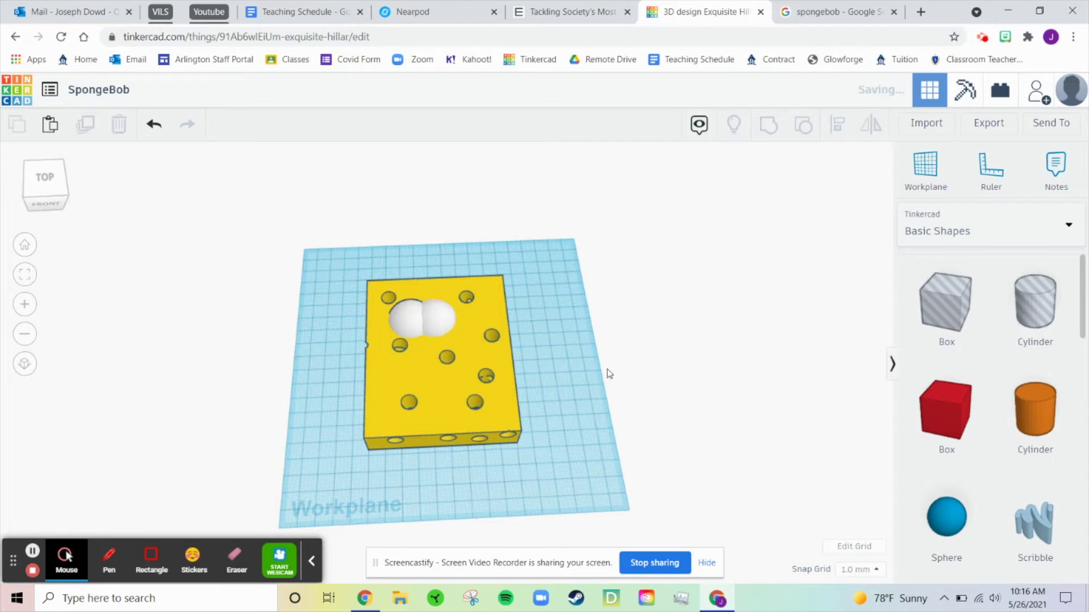
mouse_move(434, 333)
left_mouse_down()
mouse_move(445, 341)
mouse_move(457, 315)
mouse_move(454, 329)
mouse_move(421, 326)
left_mouse_up()
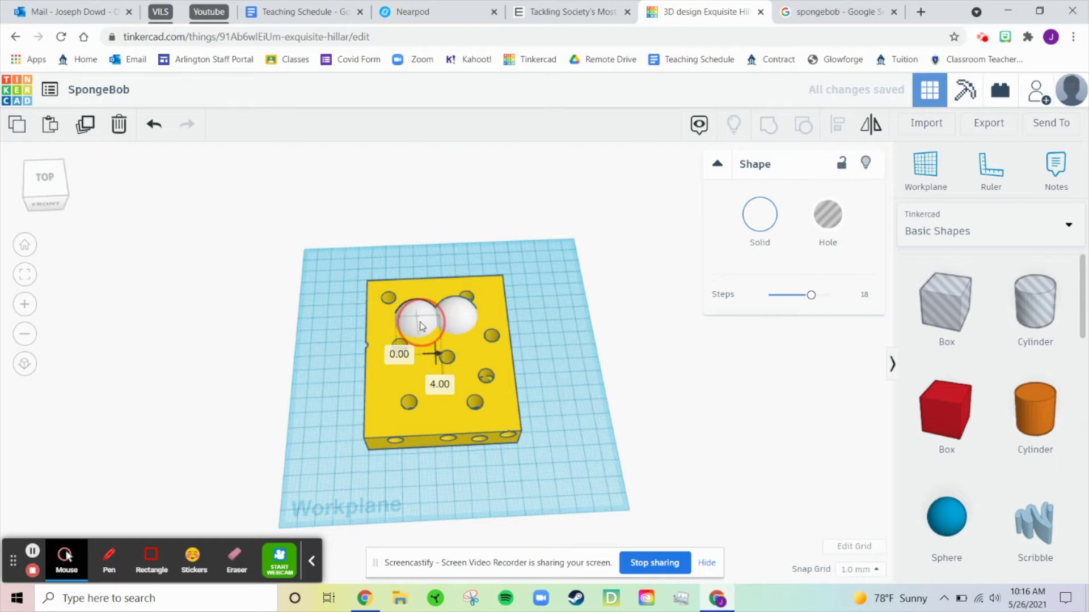
right_click_drag(638, 317, 569, 376)
left_click_drag(410, 317, 420, 321)
left_click(532, 318)
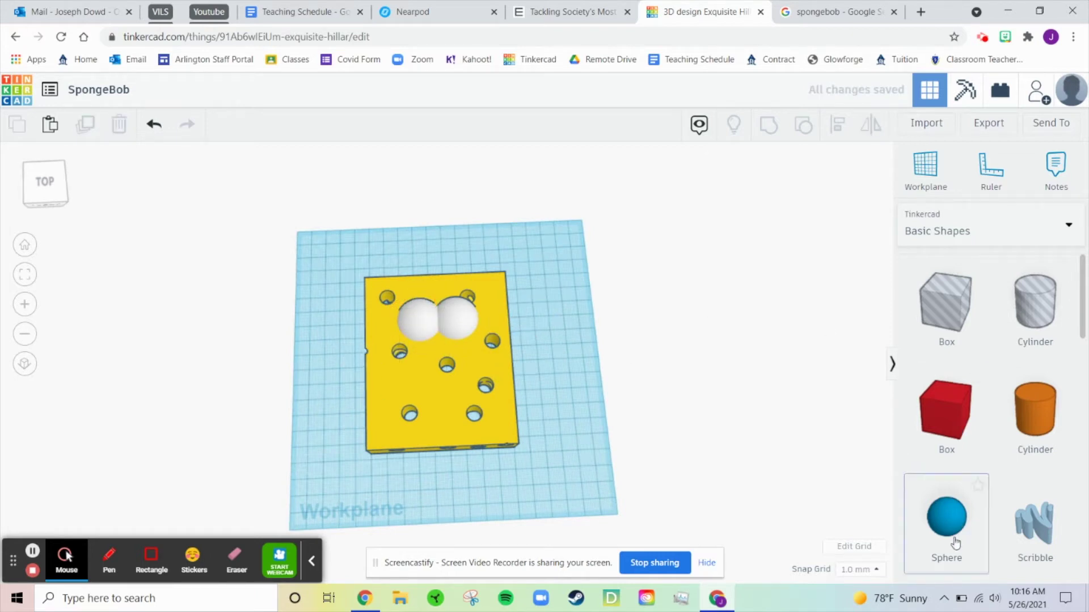
Step: Add a sphere beside the body as a pupil, shrink it to 7 by 7 mm and color it light blue
left_click_drag(897, 501, 614, 372)
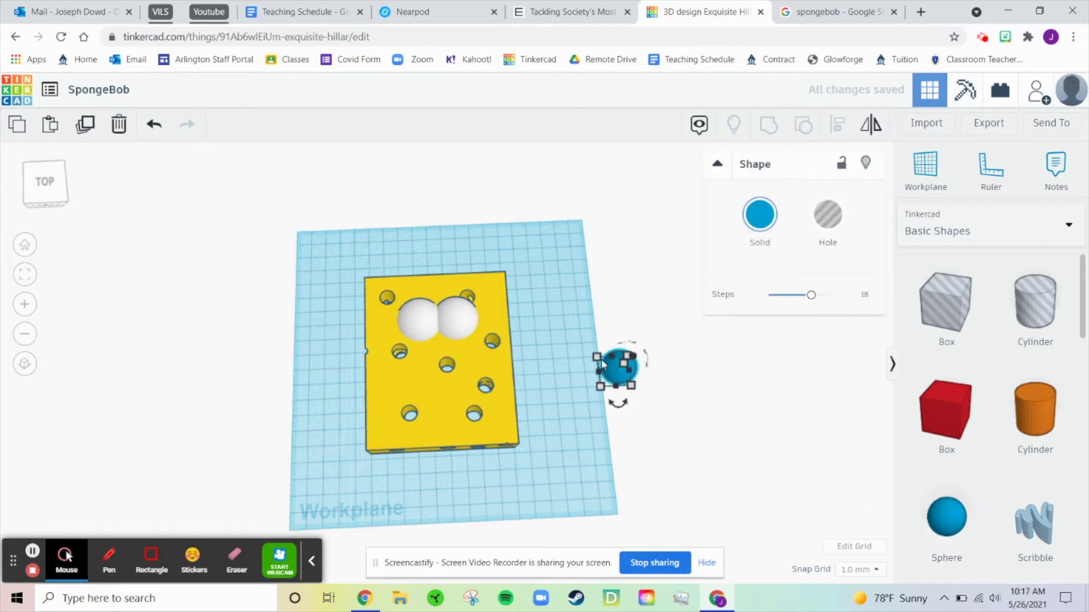
left_click_drag(599, 358, 618, 371)
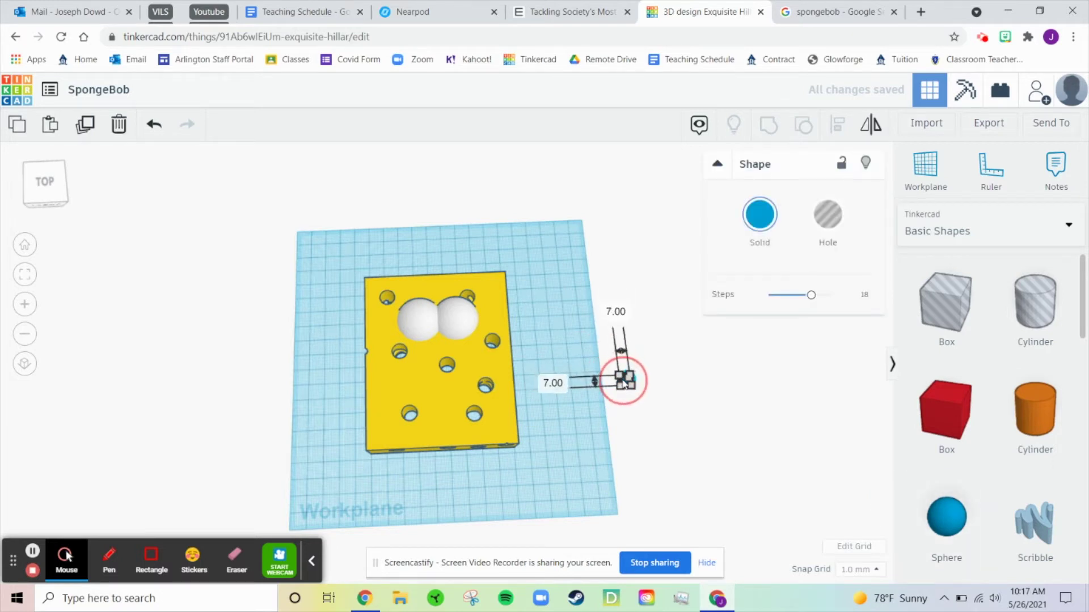
left_click(756, 218)
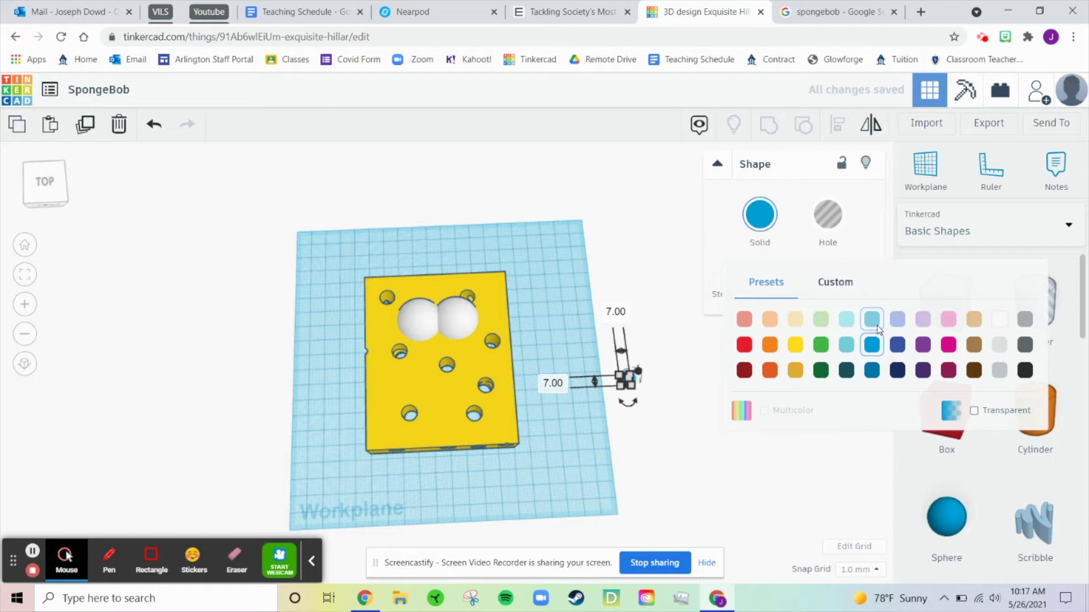
left_click(817, 12)
left_click(758, 5)
left_click(687, 389)
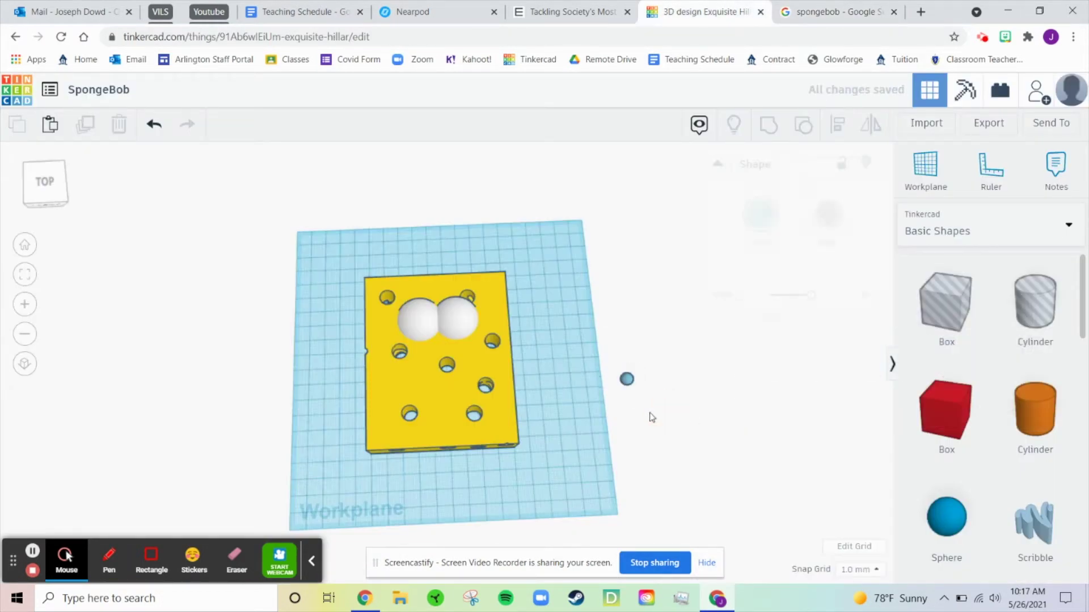
left_click(626, 377)
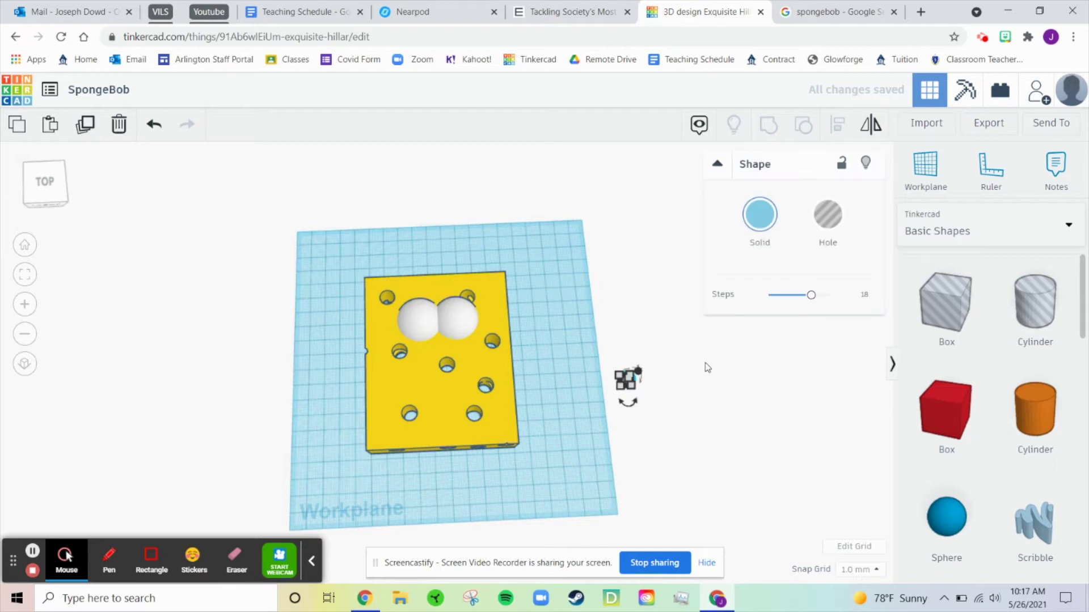
left_click_drag(626, 380, 419, 321)
scroll(442, 199, "up", 3)
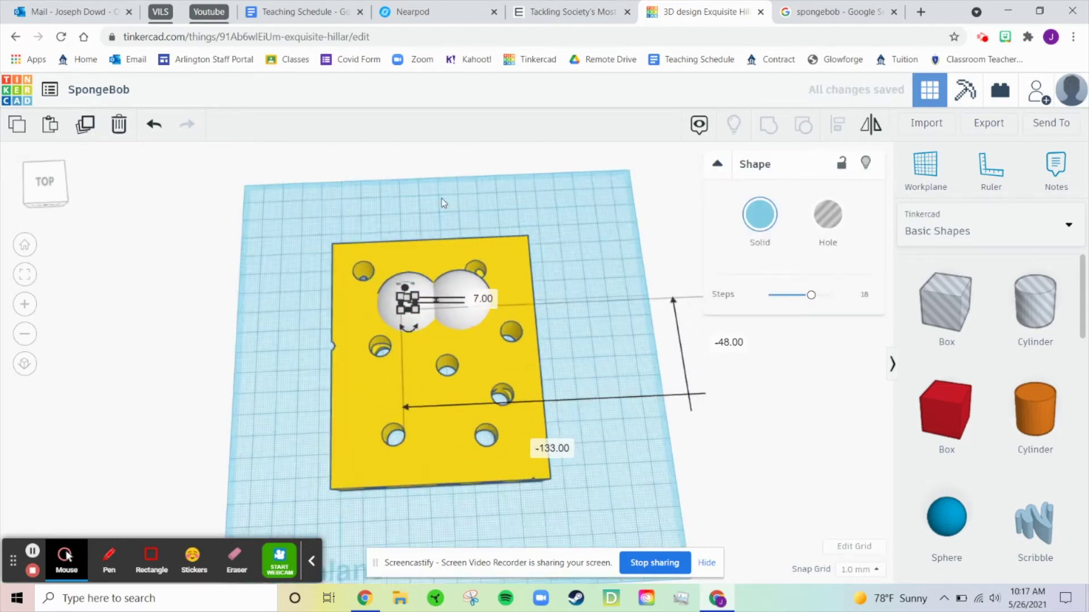
left_click(442, 198)
right_click_drag(480, 239, 481, 190)
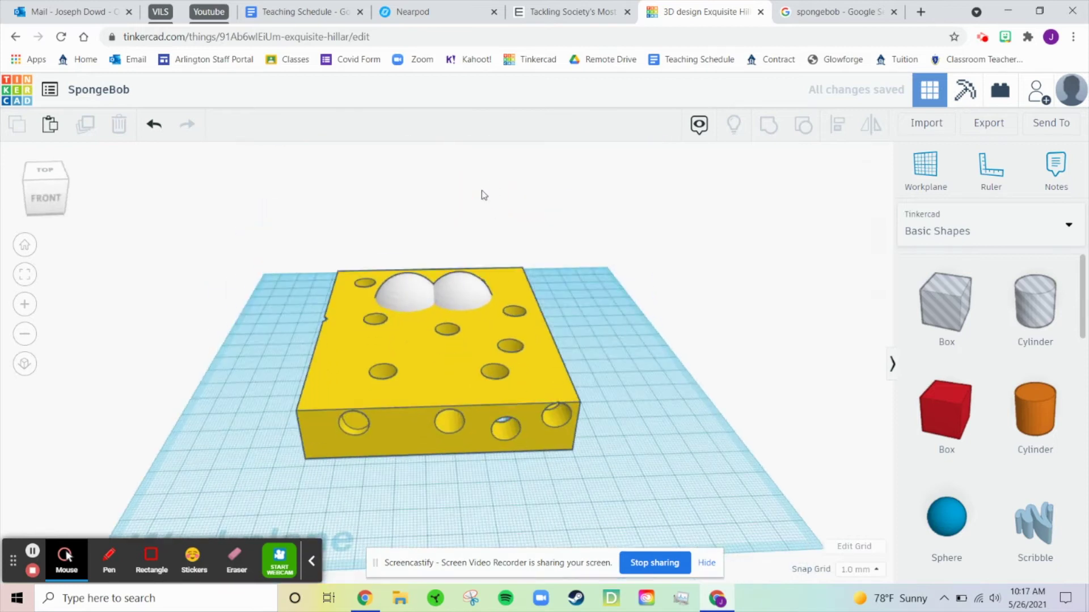
key("ctrl+z")
Step: Raise the small blue sphere 10 mm above the workplane and move it onto the body just above the left eye
left_click(735, 372)
left_click_drag(745, 336, 757, 313)
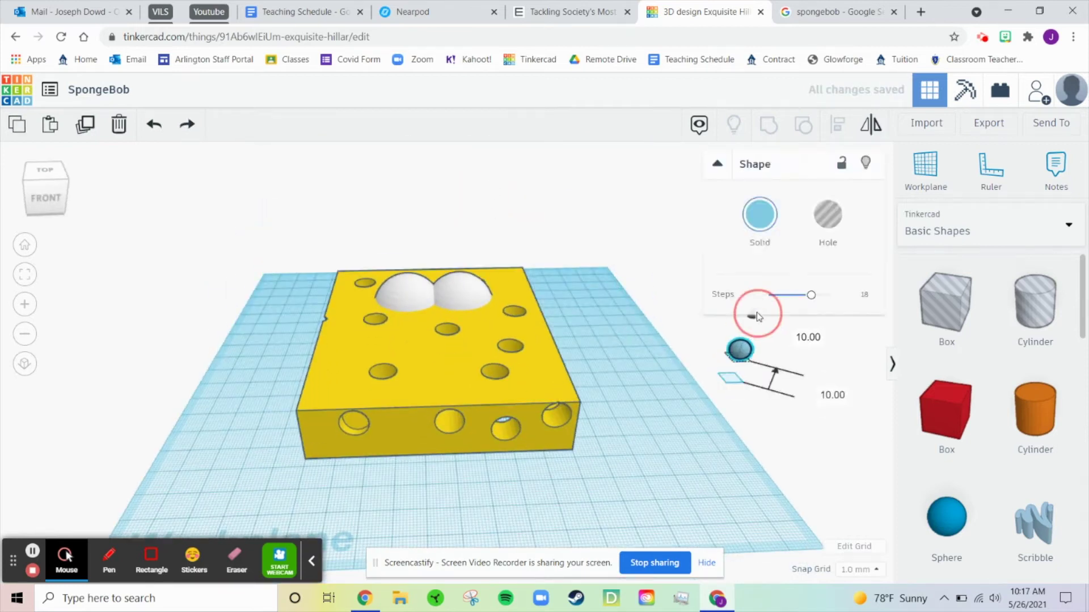
left_click(802, 318)
left_click_drag(741, 348, 410, 245)
right_click_drag(452, 327, 455, 413)
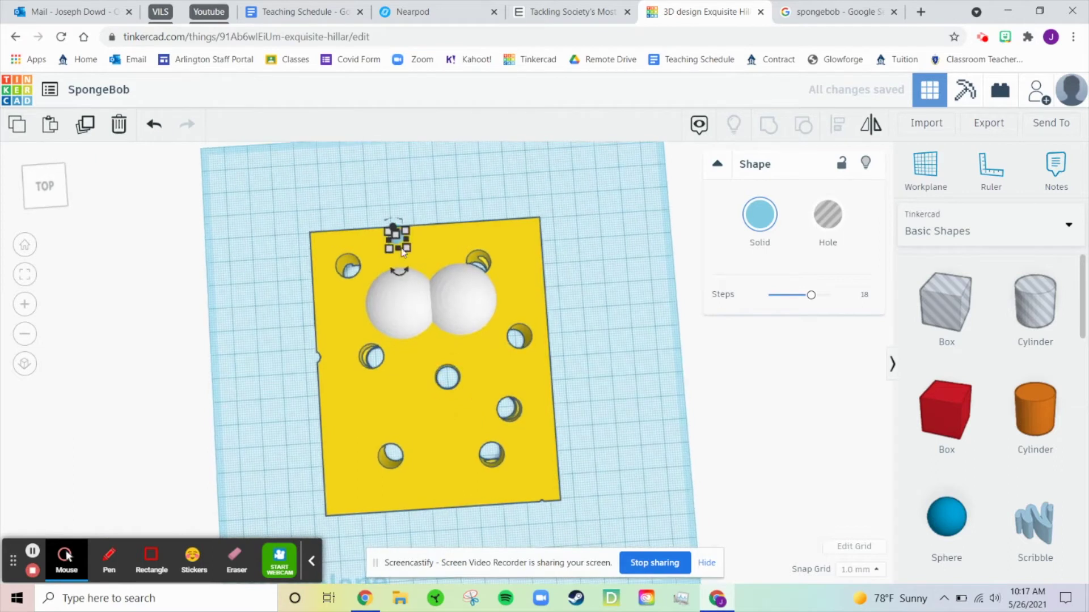
Step: Move the blue pupil onto the left white eye and raise it to 25 mm above the workplane
left_click_drag(401, 239, 404, 295)
right_click_drag(430, 252, 426, 194)
left_click_drag(399, 264, 397, 250)
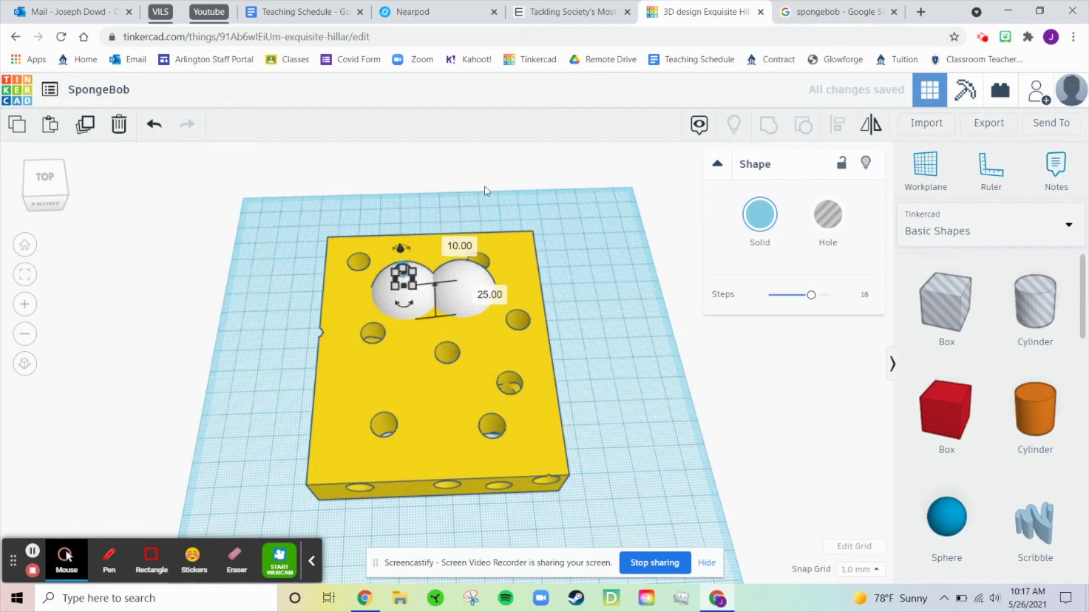
left_click(485, 187)
Step: Align the blue pupil with the left white eye sphere, centering it both lengthwise and crosswise
right_click_drag(516, 187, 487, 244)
left_click(397, 295)
left_click(416, 322, "shift")
left_click(839, 125)
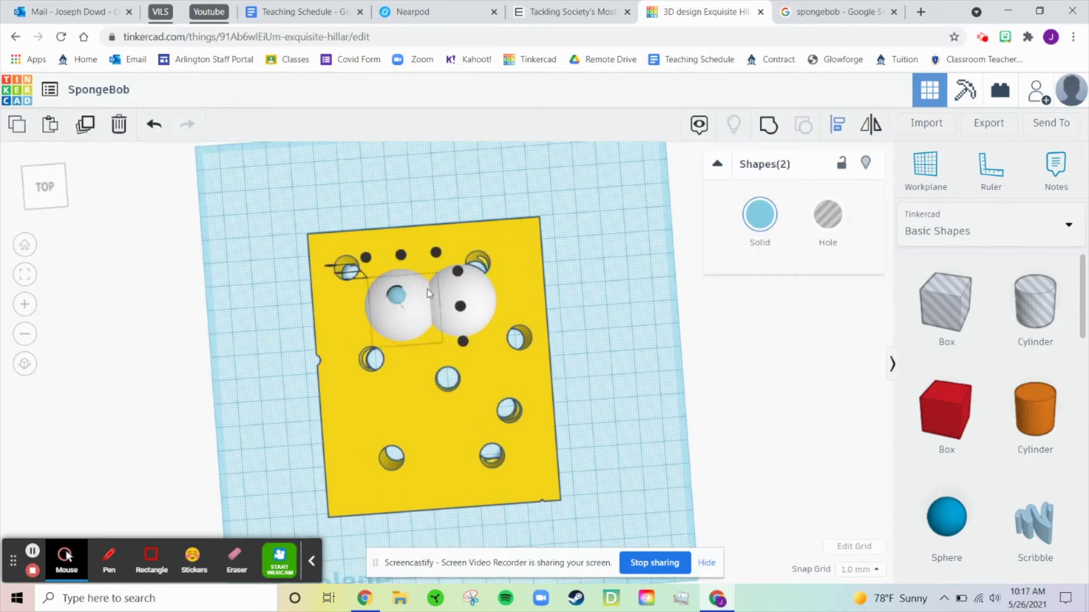
left_click(460, 307)
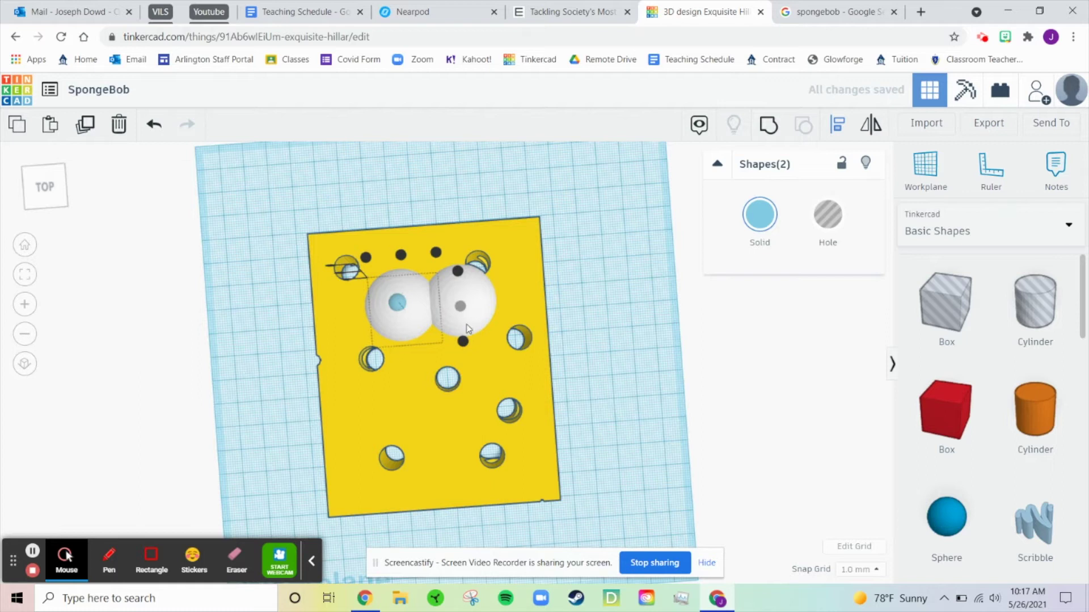
left_click(401, 255)
left_click(459, 193)
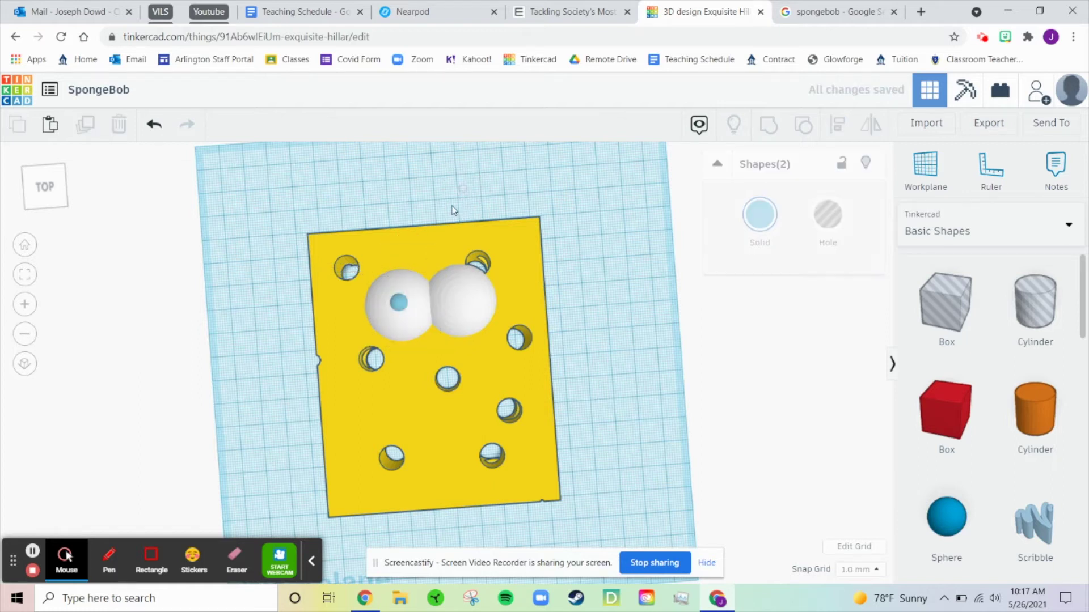
Step: Duplicate the light blue pupil, raise the copy above the eye surface and move it onto the right eye
left_click(400, 304)
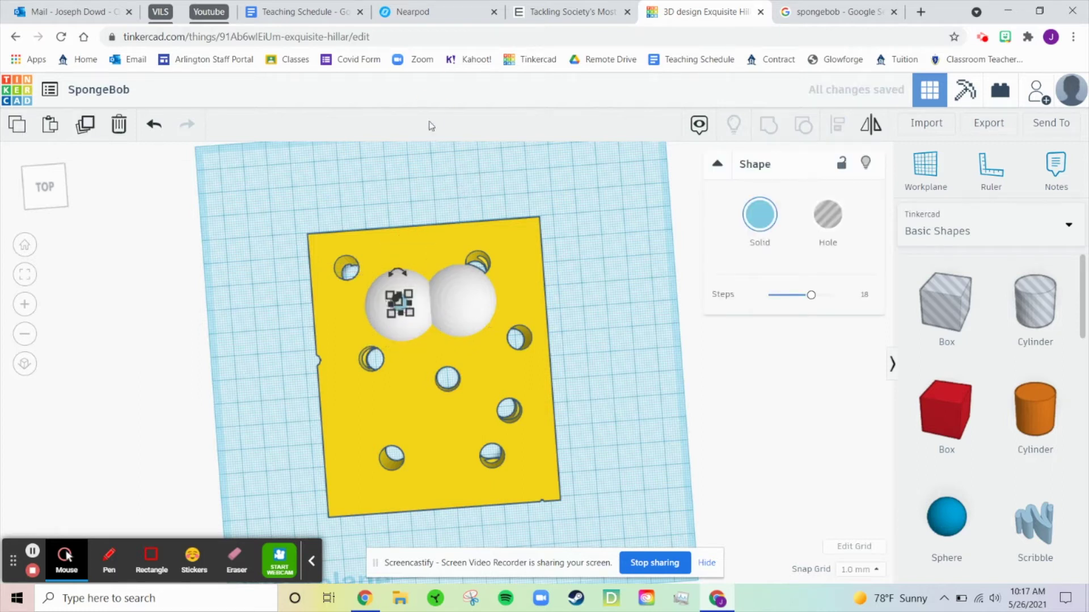
key("ctrl+v")
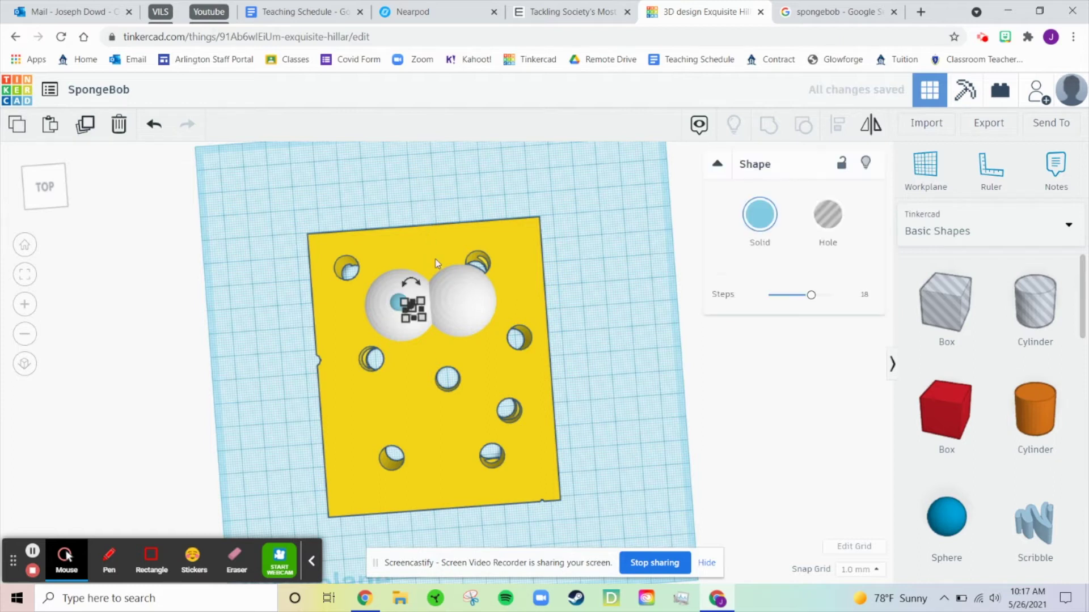
left_click(440, 193)
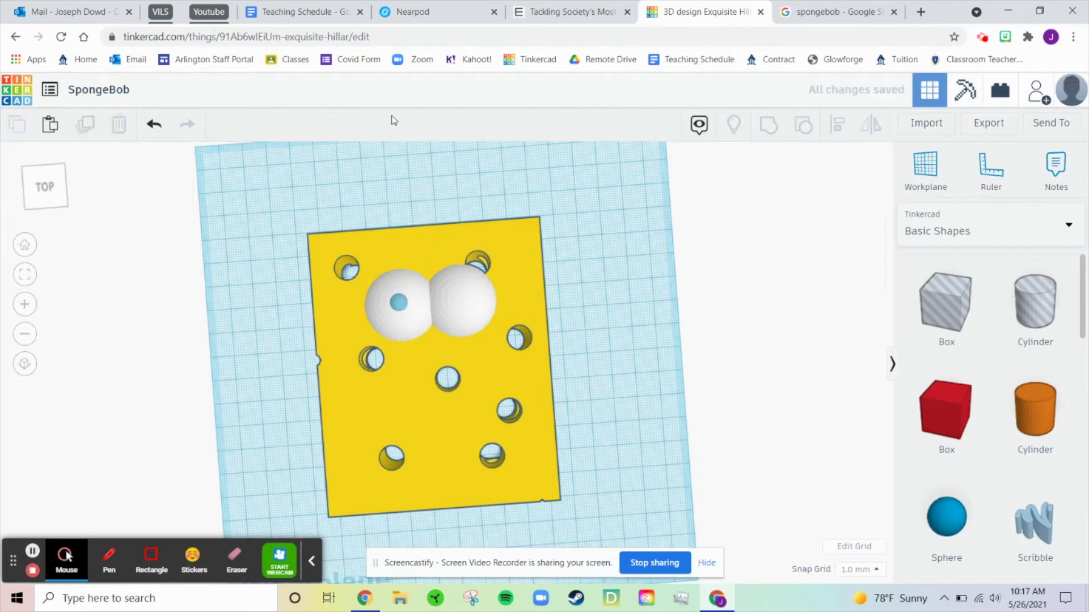
left_click(152, 128)
key("ctrl+v")
right_click_drag(439, 184, 461, 155)
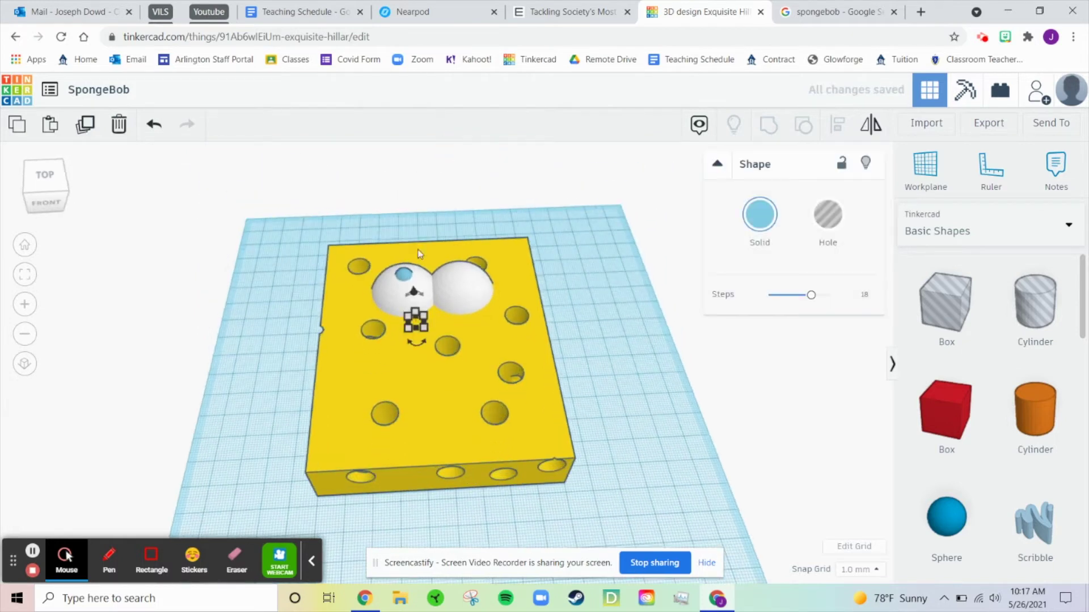
left_click_drag(415, 297, 425, 236)
left_click(486, 195)
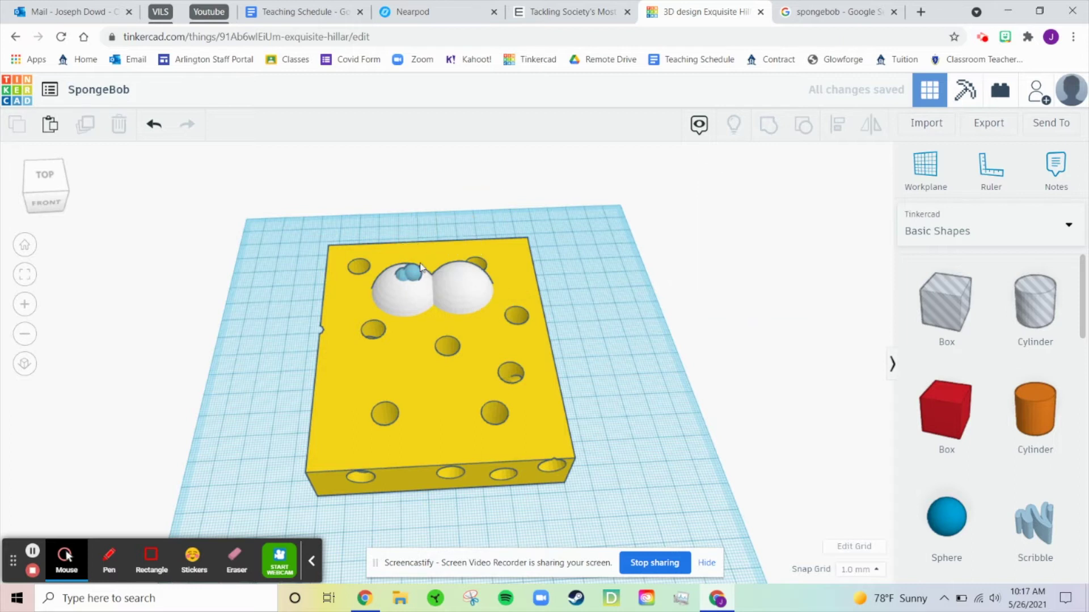
left_click_drag(418, 273, 401, 250)
Step: Compare against the left pupil's height and set the right pupil's height above the workplane to 22 mm
left_click(404, 273)
left_click(494, 303)
type("20")
key("Return")
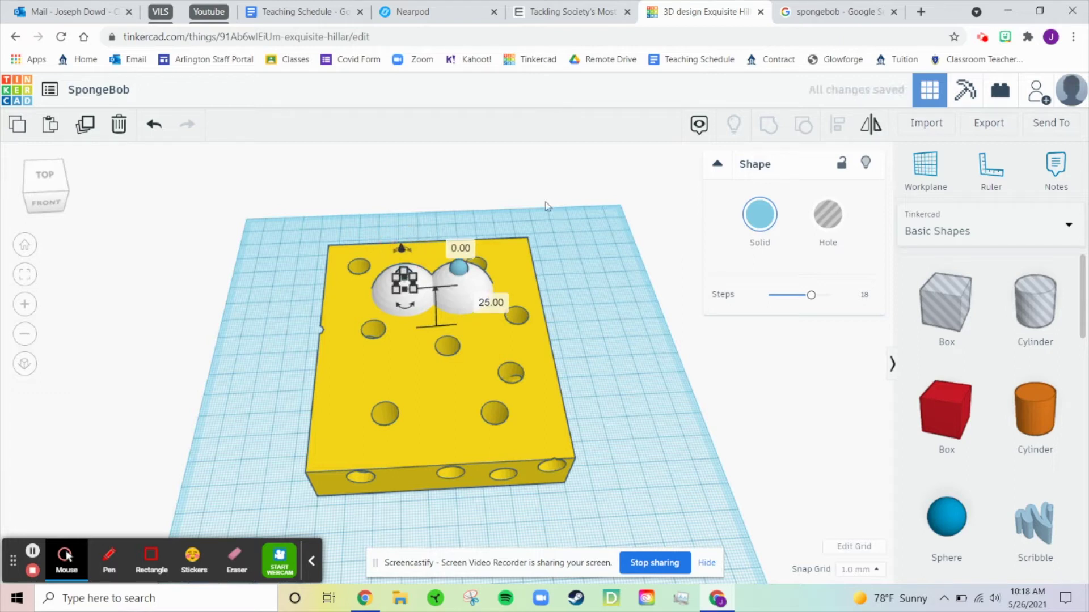
left_click(528, 270)
left_click(461, 277)
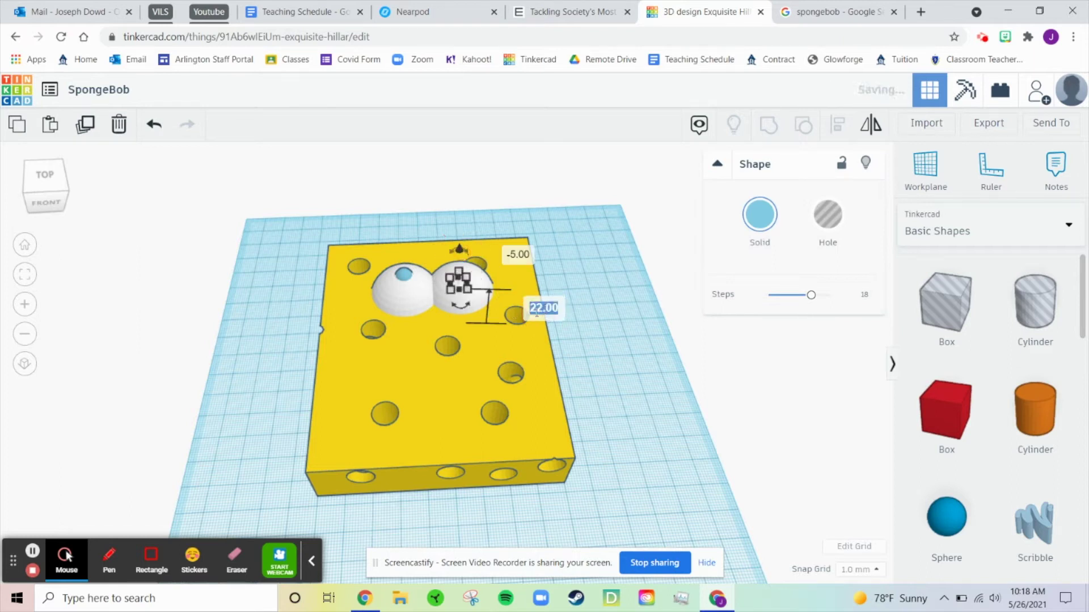
key("Return")
left_click(627, 382)
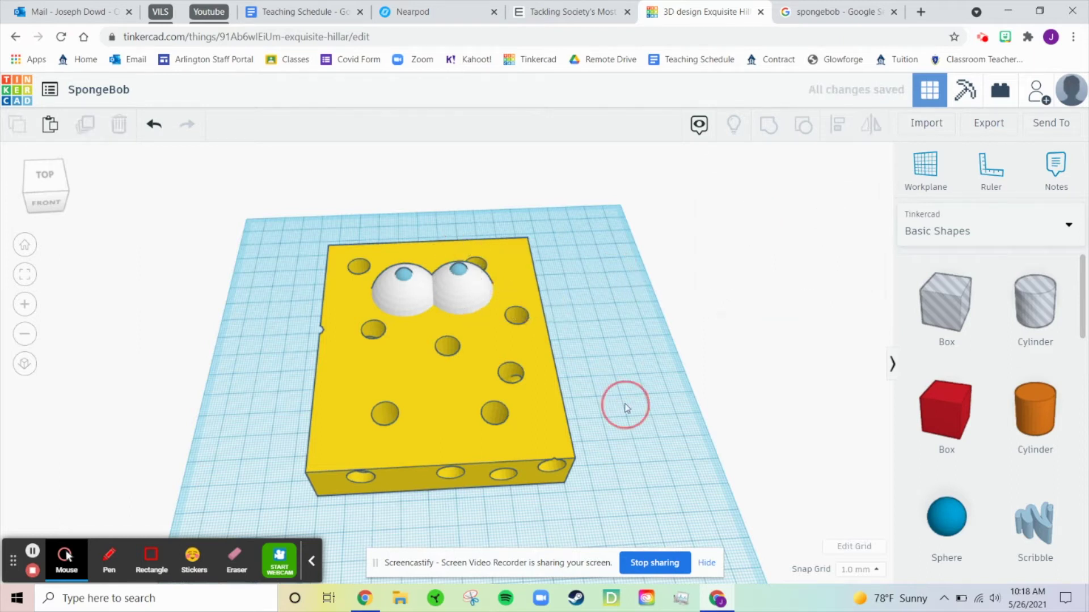
Step: Align the second pupil with the right white eye sphere, centering it in both horizontal directions
right_click_drag(649, 321, 408, 277)
left_click(465, 294)
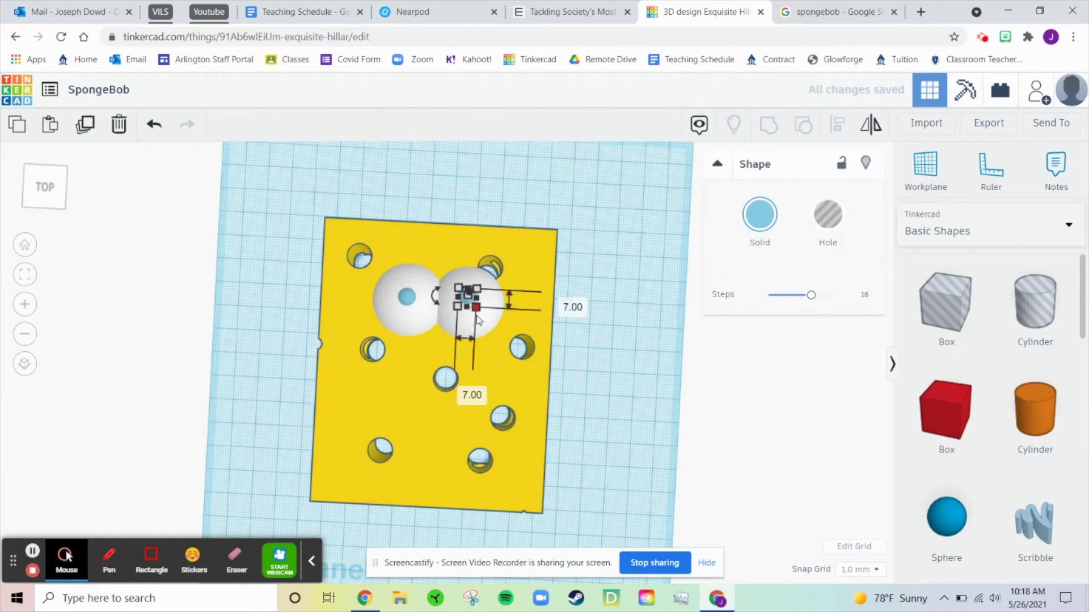
left_click(490, 322, "shift")
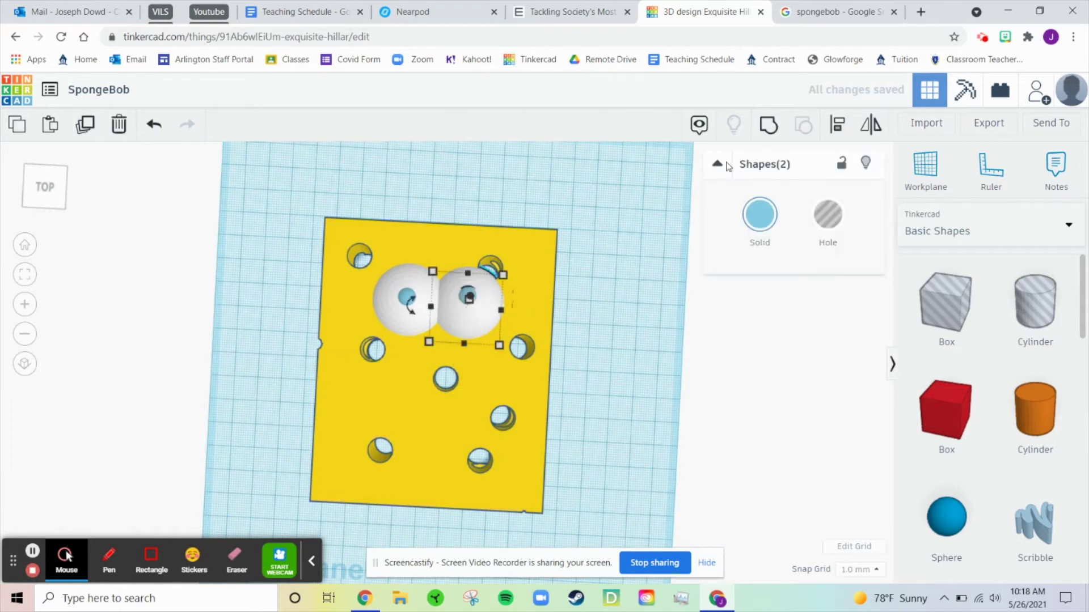
left_click(832, 130)
left_click(521, 311)
left_click(468, 253)
left_click(624, 269)
right_click_drag(624, 270, 607, 400)
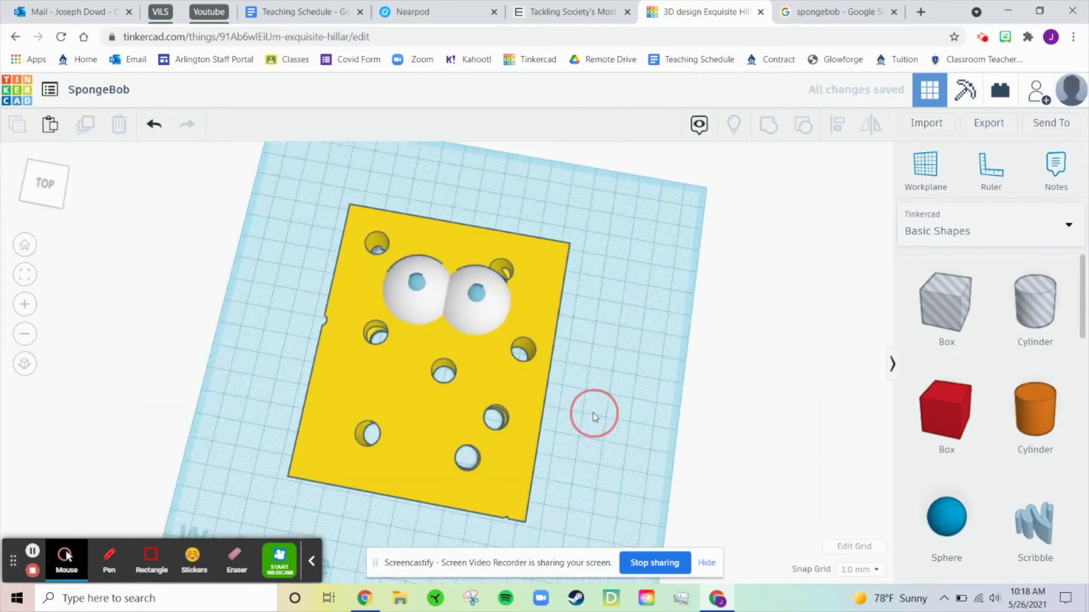
Step: Check the SpongeBob reference image for the next facial features and return to the model
left_click(838, 7)
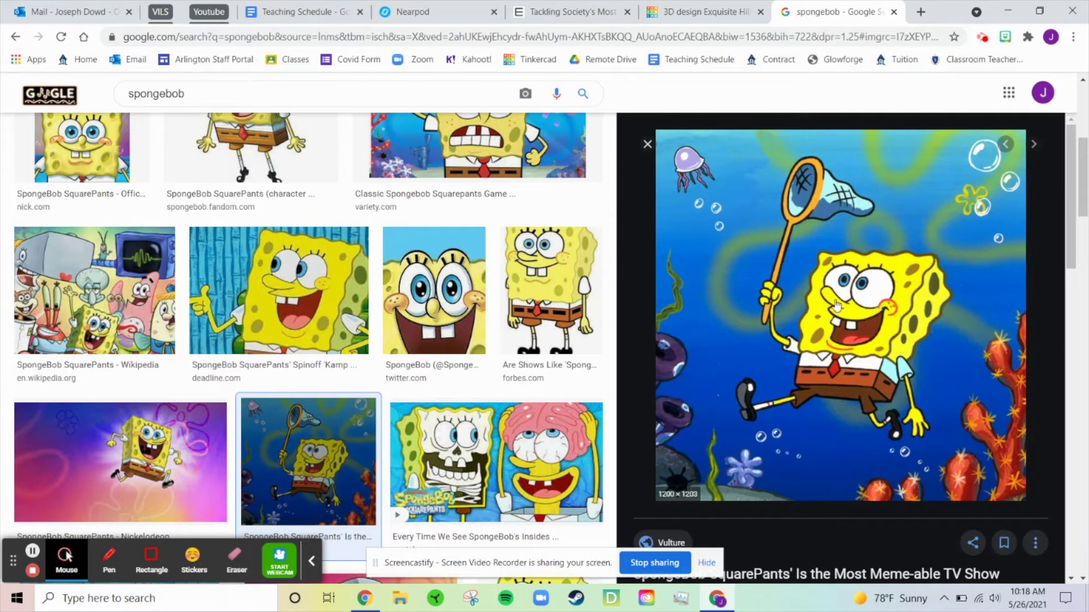
left_click(706, 12)
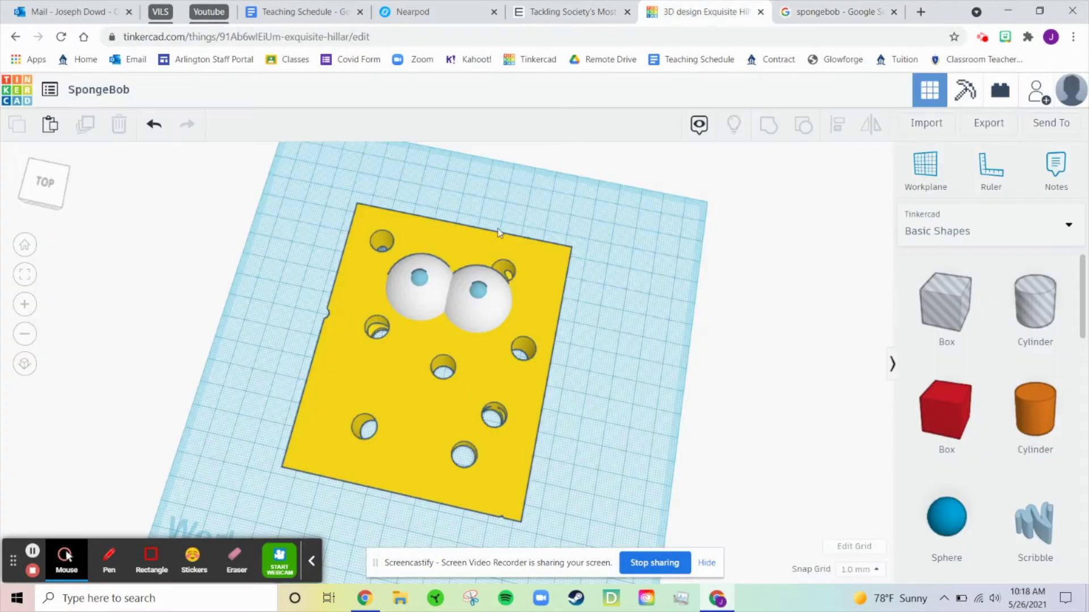
right_click_drag(592, 340, 616, 256)
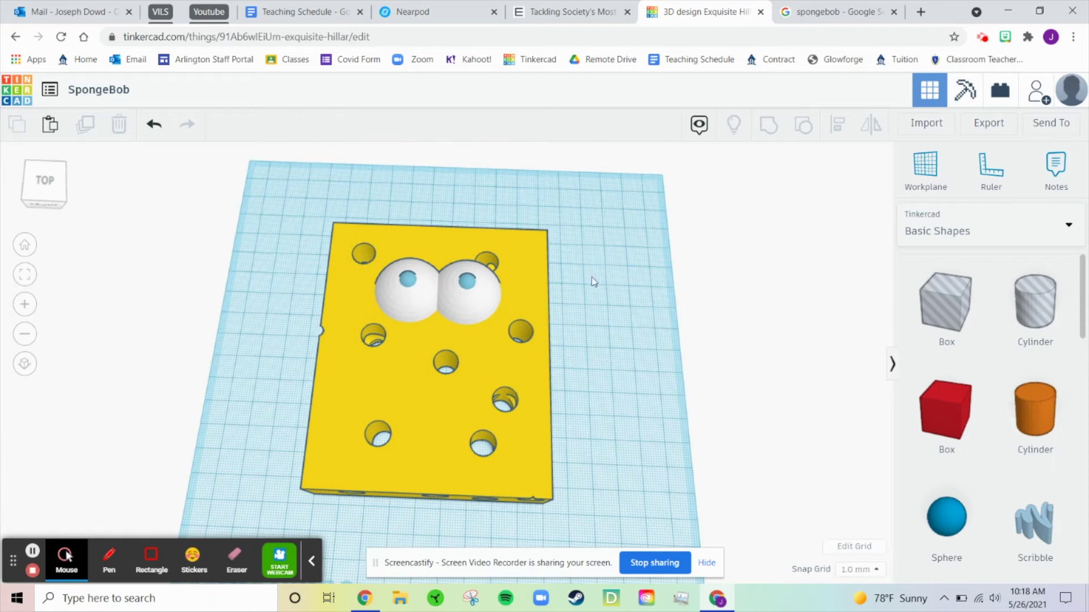